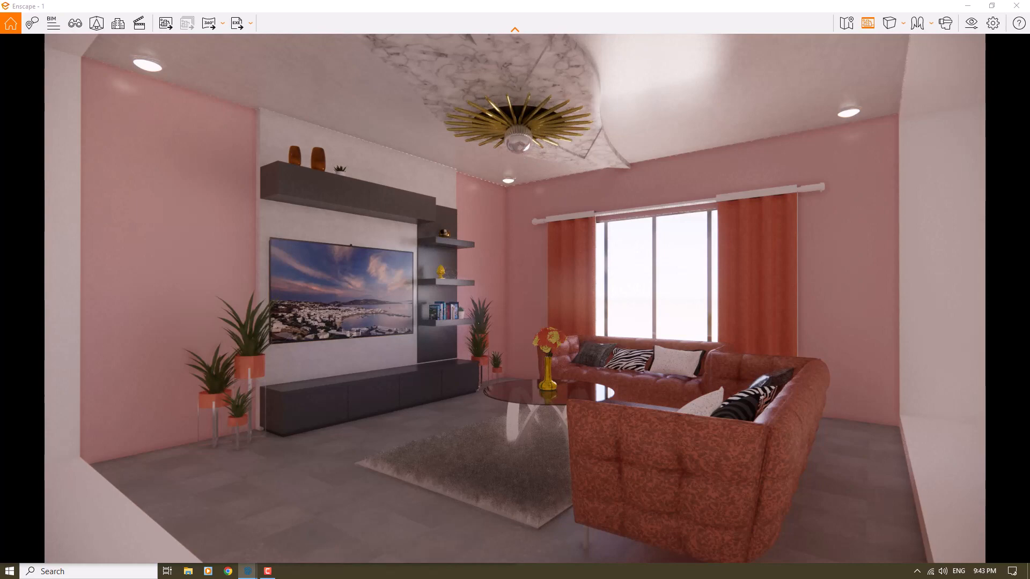
Step: Start creating a new view of the living room and unlink its visual preset
{"action": "key", "text": "c"}
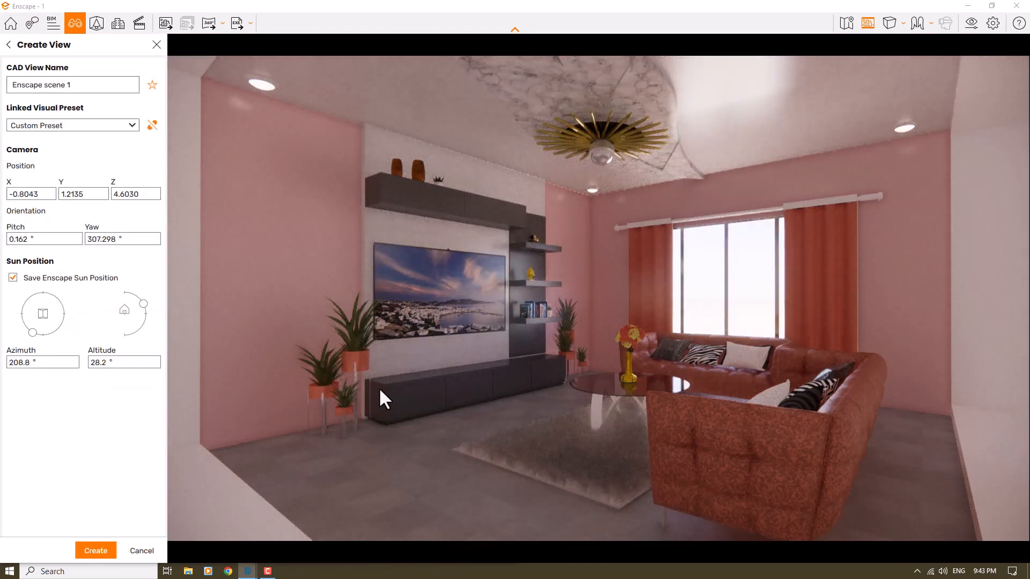
{"action": "left_click", "coordinate": [151, 125]}
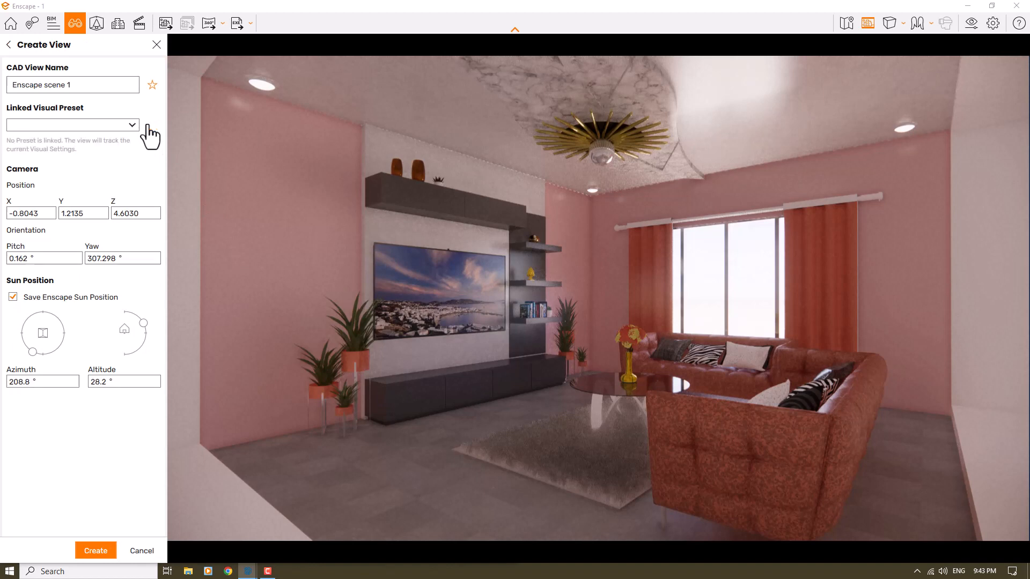
{"action": "left_click_drag", "start_coordinate": [72, 84], "coordinate": [8, 86]}
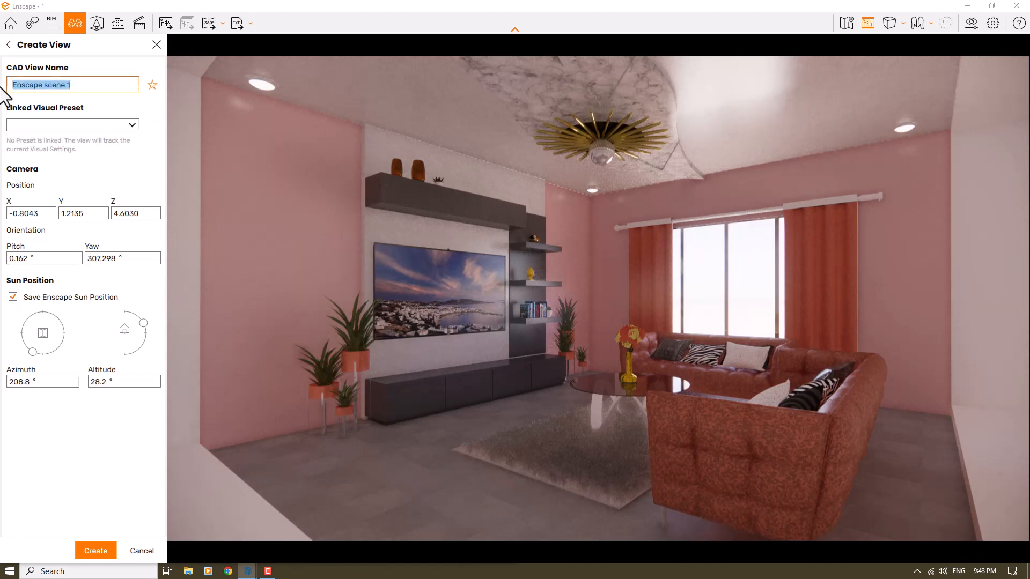
Step: Set the new view's camera Y position to 1.16
{"action": "double_click", "coordinate": [29, 213]}
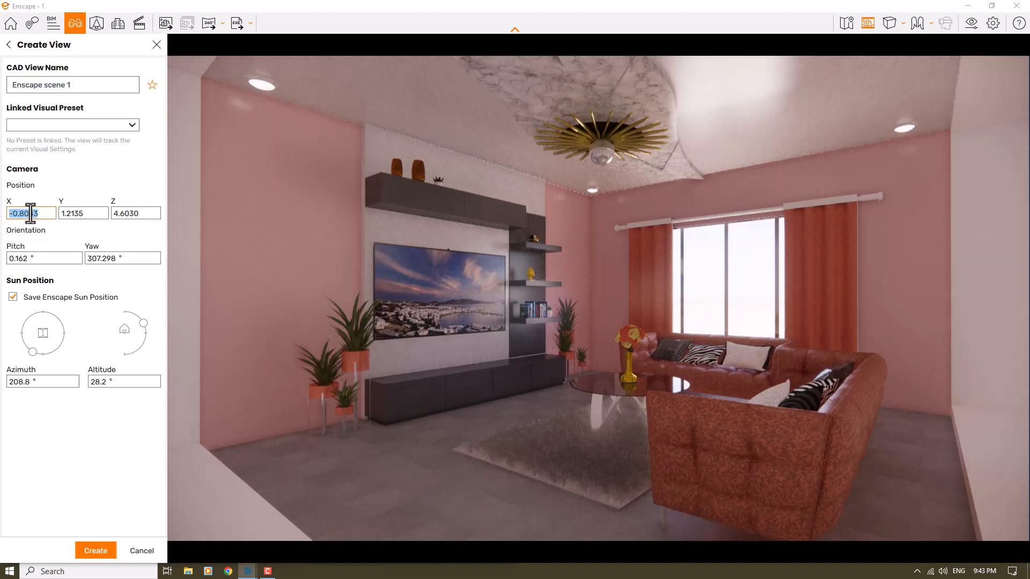
{"action": "double_click", "coordinate": [128, 214]}
{"action": "double_click", "coordinate": [68, 213]}
{"action": "type", "text": "0"}
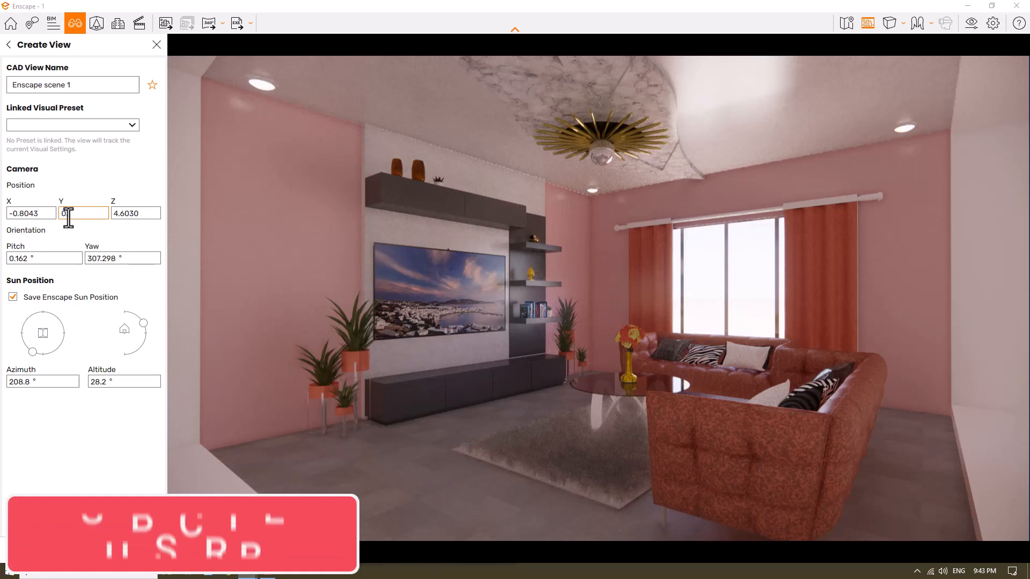
{"action": "key", "text": "Return"}
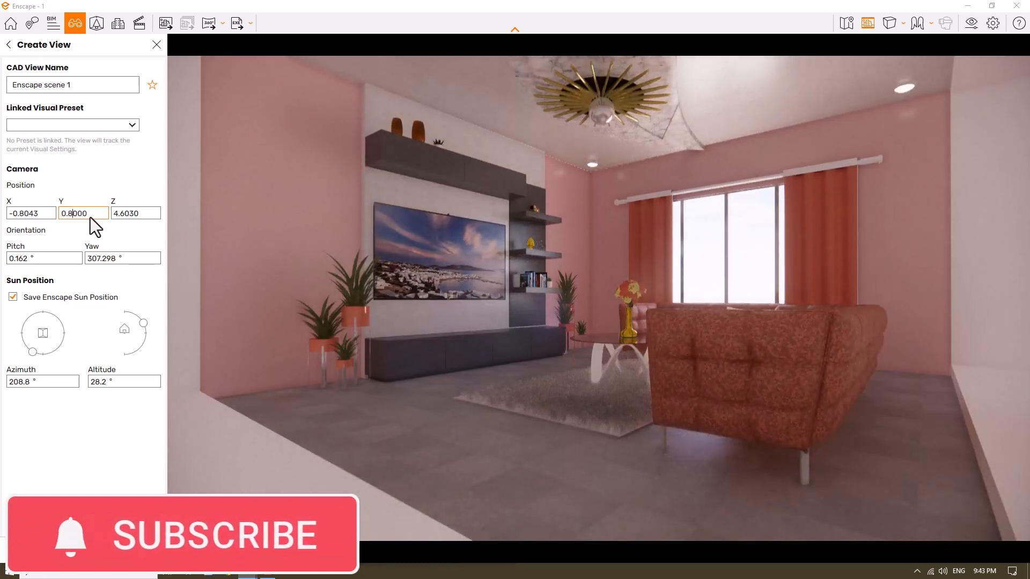
{"action": "left_click_drag", "start_coordinate": [86, 217], "coordinate": [52, 216]}
{"action": "type", "text": "1"}
{"action": "key", "text": "Return"}
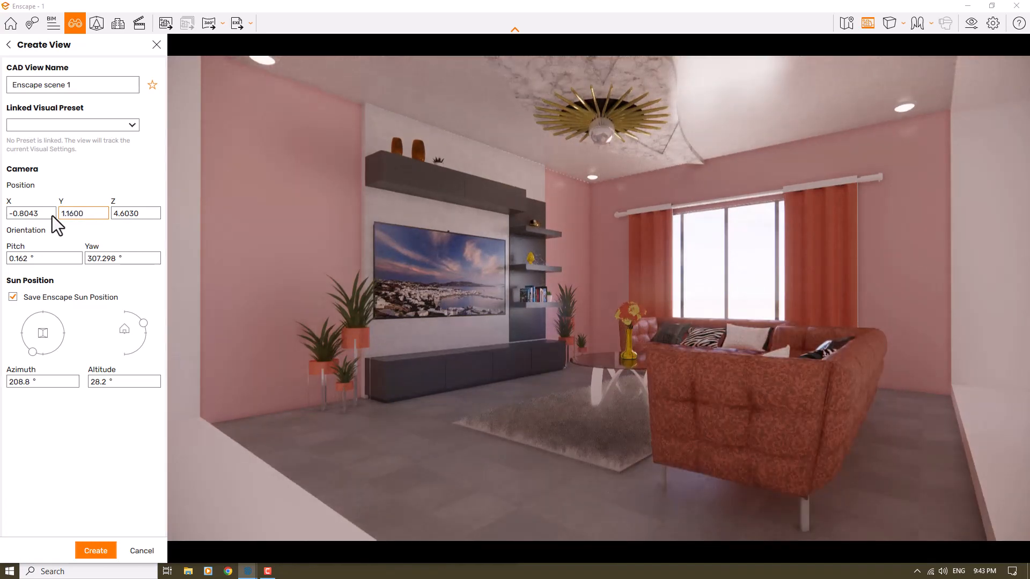
{"action": "key", "text": "Return"}
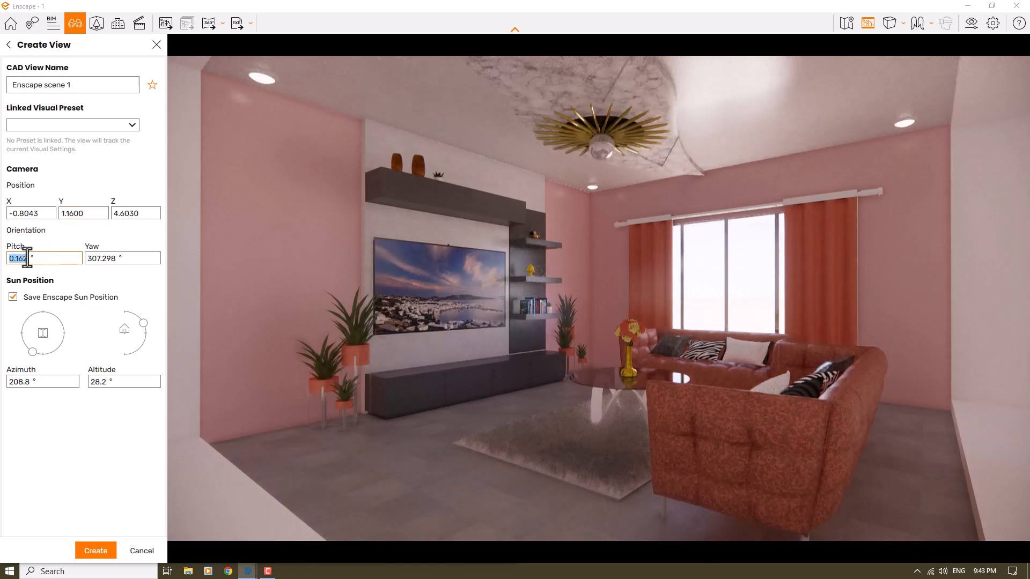
Step: Set the camera orientation to a pitch of 0° and a yaw of 307°
{"action": "type", "text": "0"}
{"action": "key", "text": "Return"}
{"action": "double_click", "coordinate": [97, 259]}
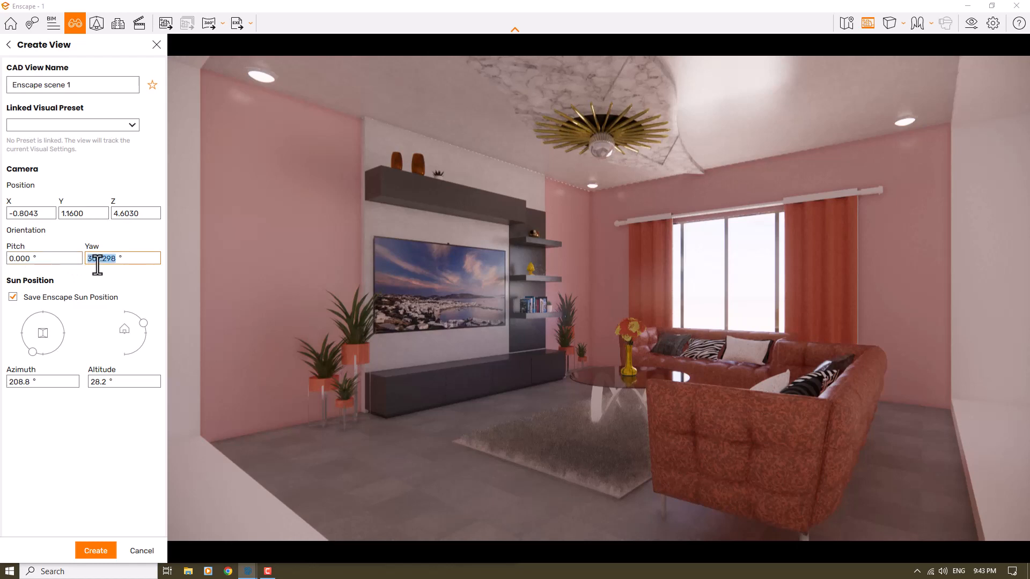
{"action": "type", "text": "307"}
{"action": "key", "text": "Return"}
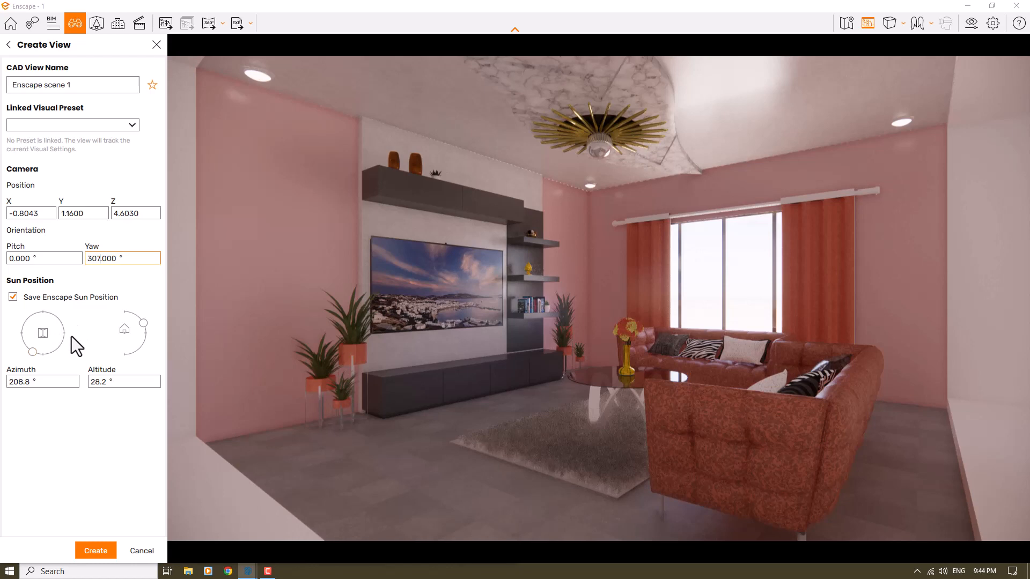
{"action": "left_click", "coordinate": [270, 570]}
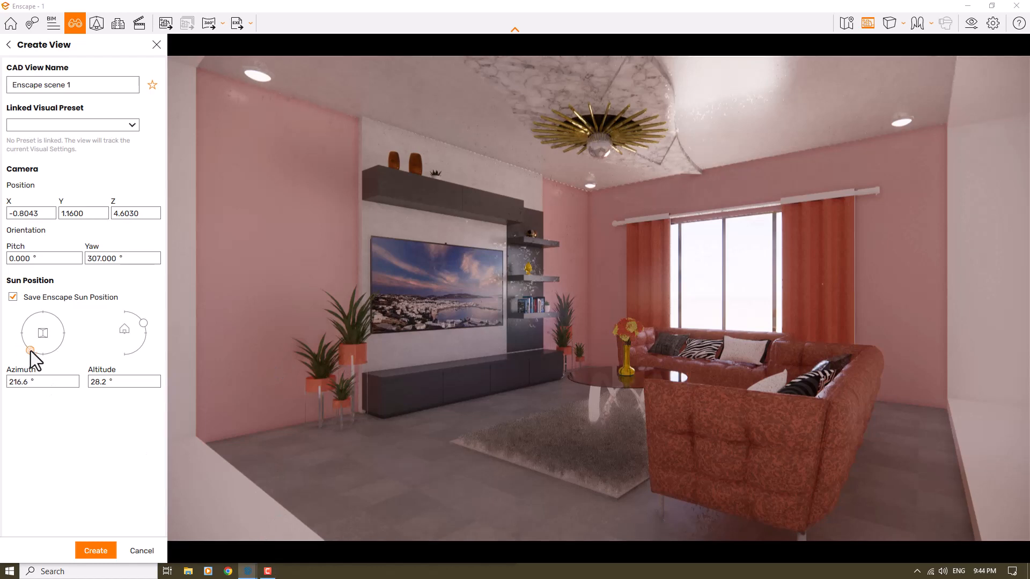
Step: Move the sun to an azimuth of about 249° and set its altitude to 30°
{"action": "left_click_drag", "start_coordinate": [30, 351], "coordinate": [21, 342]}
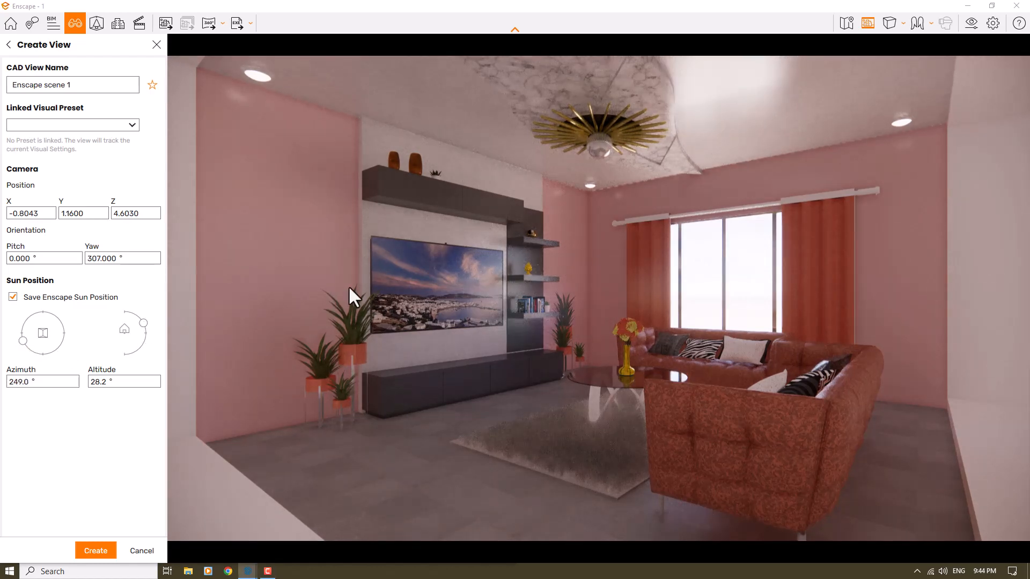
{"action": "right_click_drag", "start_coordinate": [349, 288], "coordinate": [579, 288], "text": "shift"}
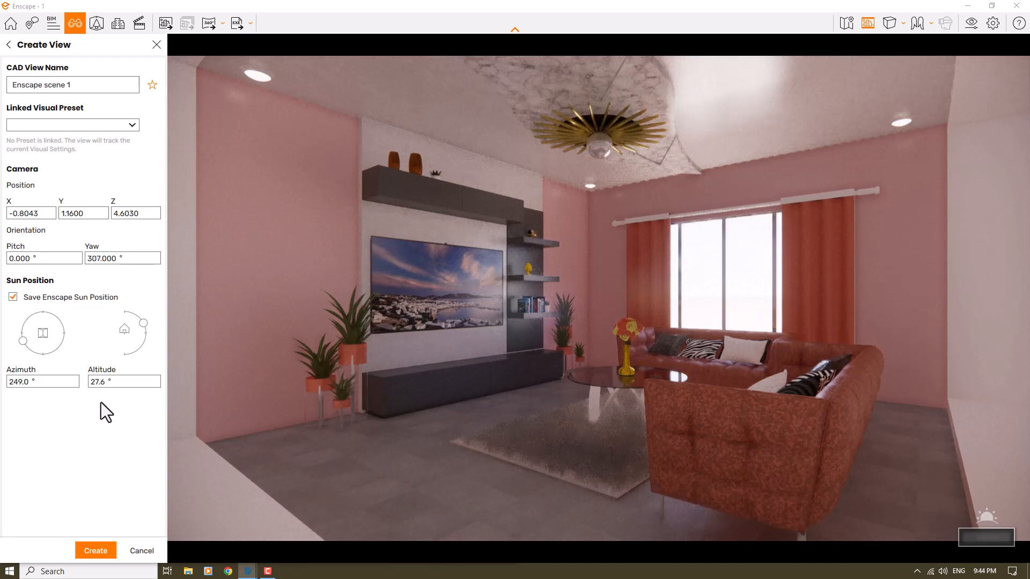
{"action": "double_click", "coordinate": [101, 383]}
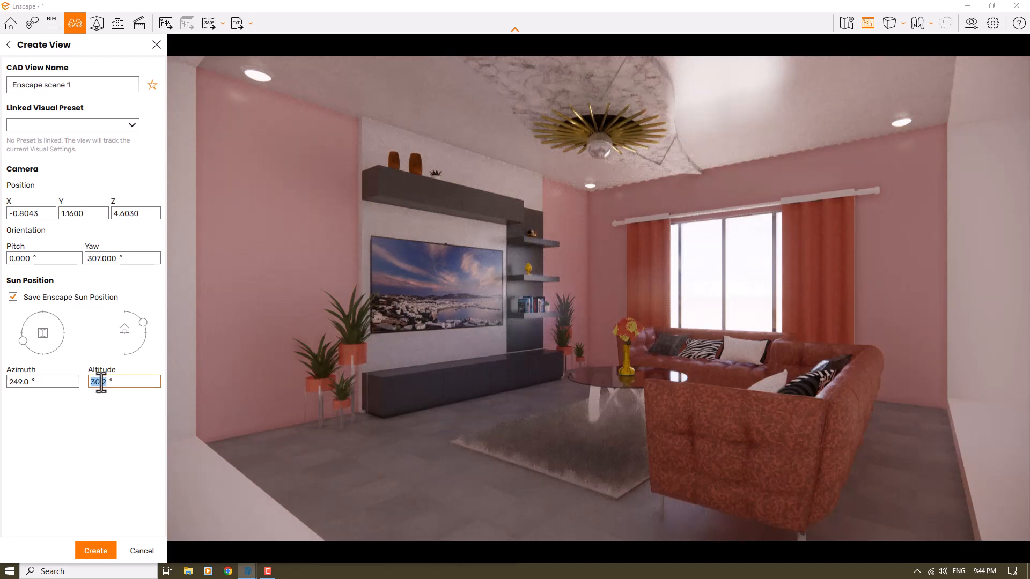
{"action": "type", "text": "30.0"}
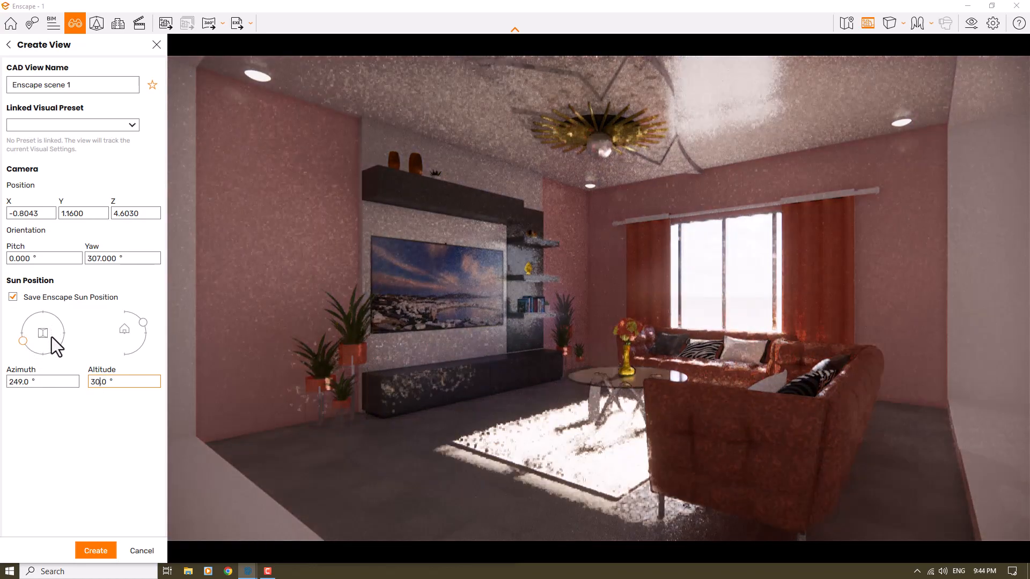
Step: Swing the sun around to the opposite side and set its azimuth to 90°
{"action": "left_click", "coordinate": [52, 337]}
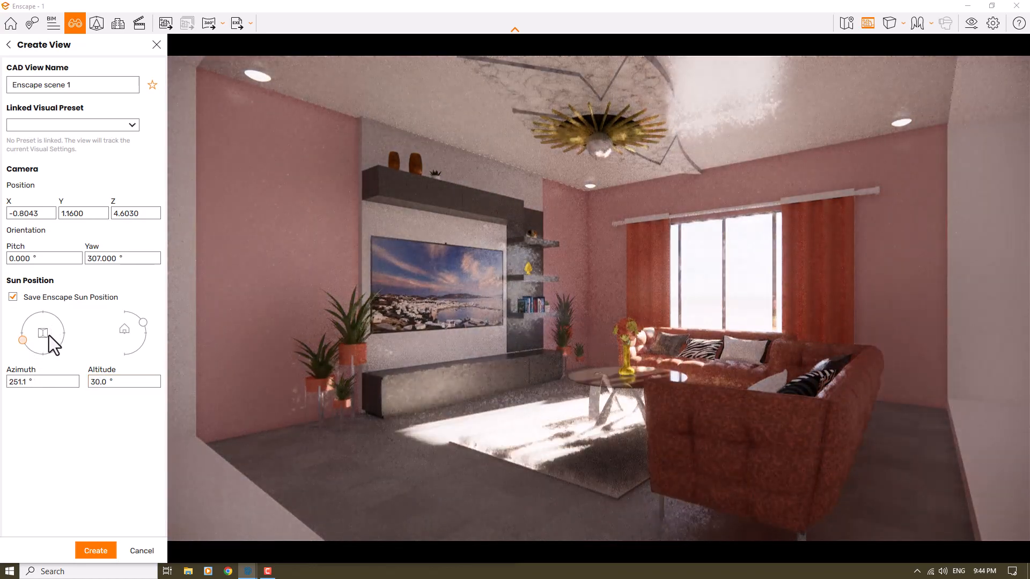
{"action": "left_click", "coordinate": [49, 336]}
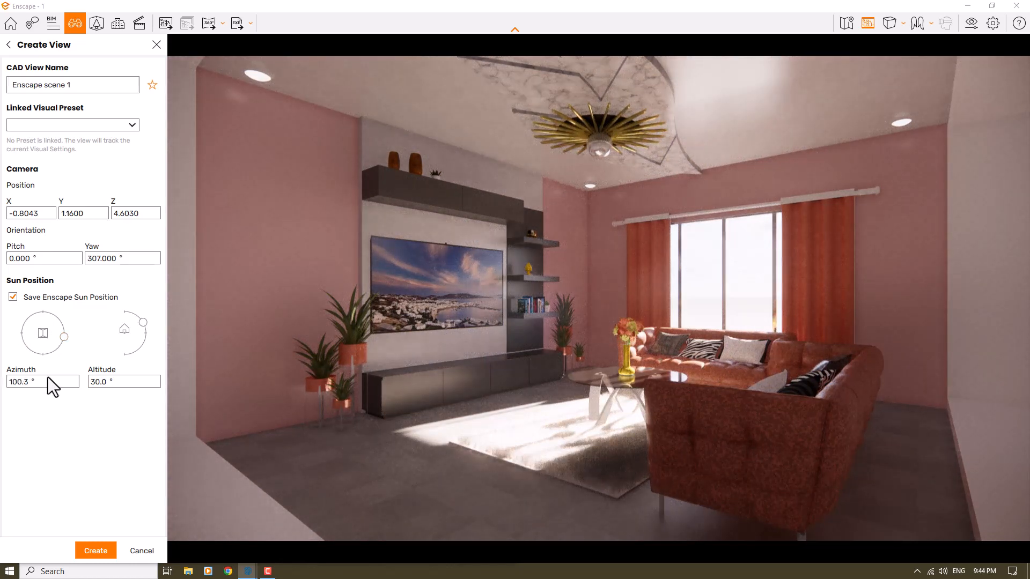
{"action": "double_click", "coordinate": [23, 382]}
{"action": "type", "text": "90"}
{"action": "key", "text": "Return"}
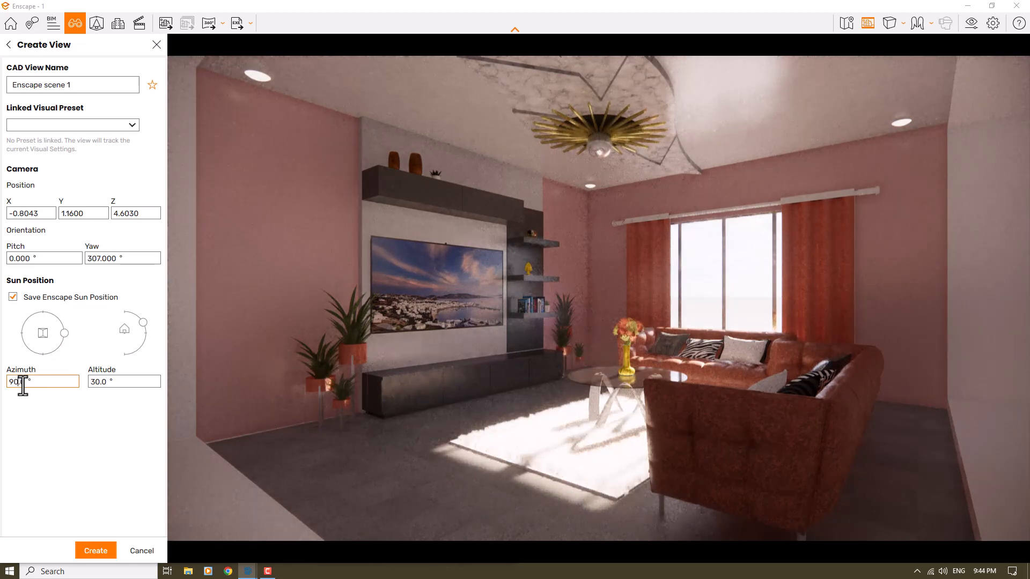
Step: Try a sun azimuth of 104°, and set it to 100° instead
{"action": "double_click", "coordinate": [22, 381]}
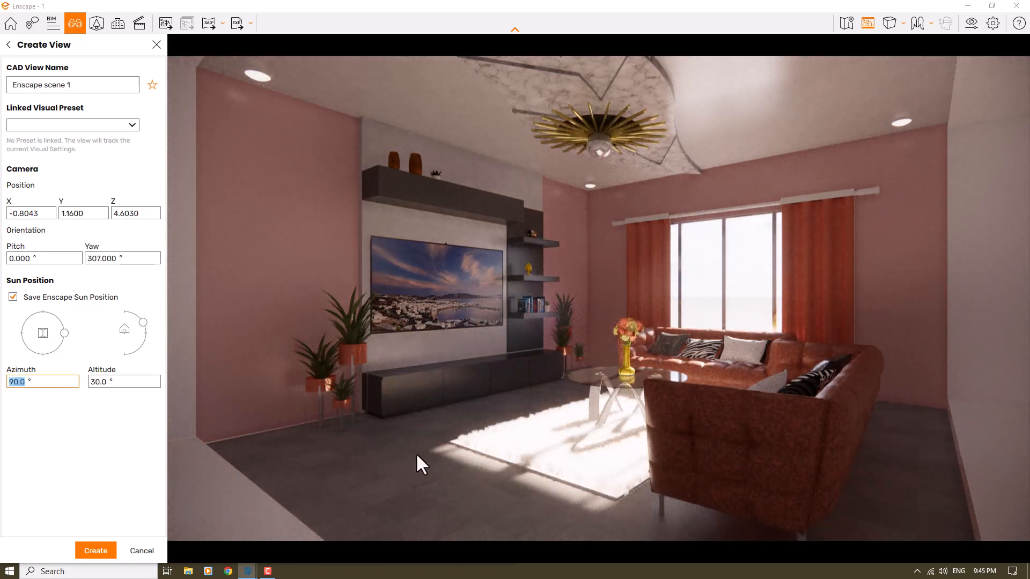
{"action": "type", "text": "104"}
{"action": "key", "text": "Return"}
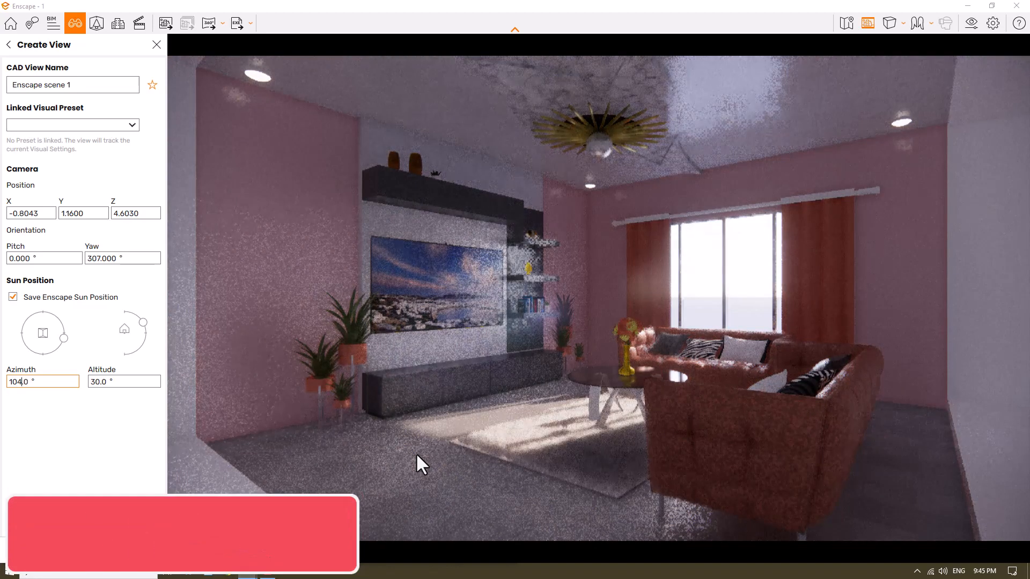
{"action": "key", "text": "BackSpace"}
{"action": "type", "text": "0"}
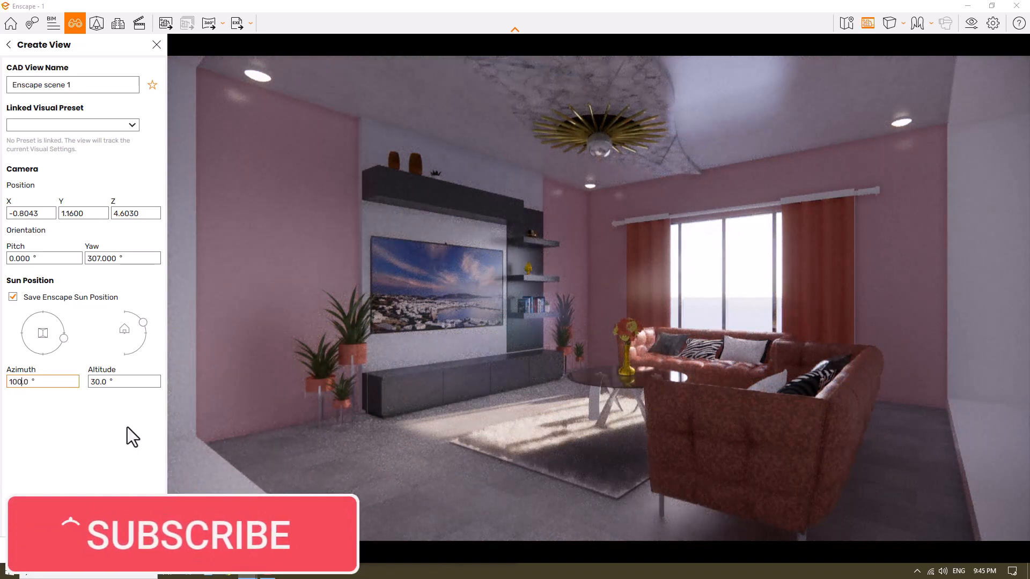
{"action": "key", "text": "Return"}
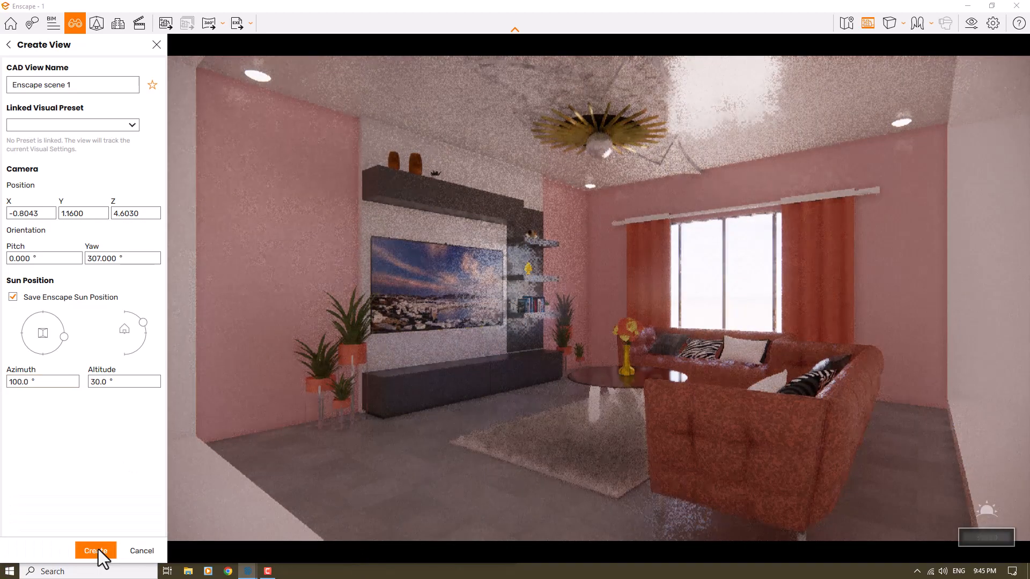
Step: Create the view Enscape scene 1, load it in the render, and close view management
{"action": "left_click", "coordinate": [96, 550]}
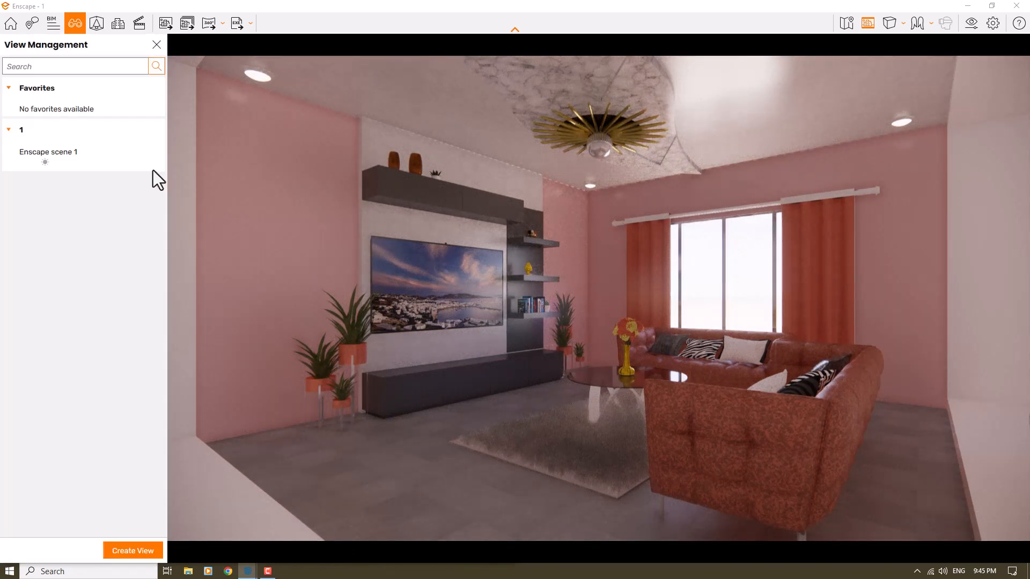
{"action": "left_click", "coordinate": [57, 153]}
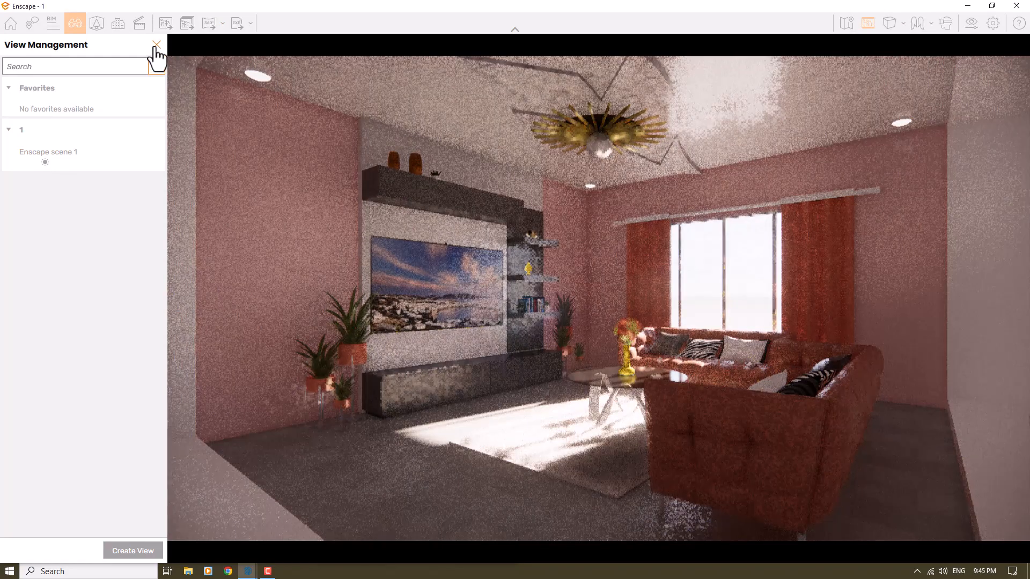
{"action": "left_click", "coordinate": [156, 46]}
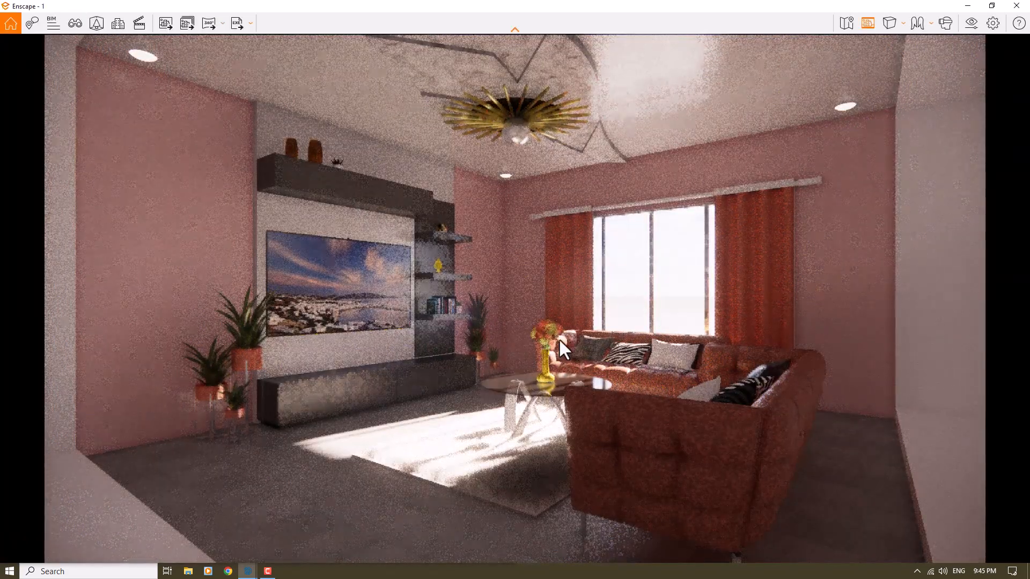
Step: Switch the camera to two-point projection and set its horizontal field of view to 74°
{"action": "left_click", "coordinate": [895, 20]}
{"action": "left_click", "coordinate": [912, 63]}
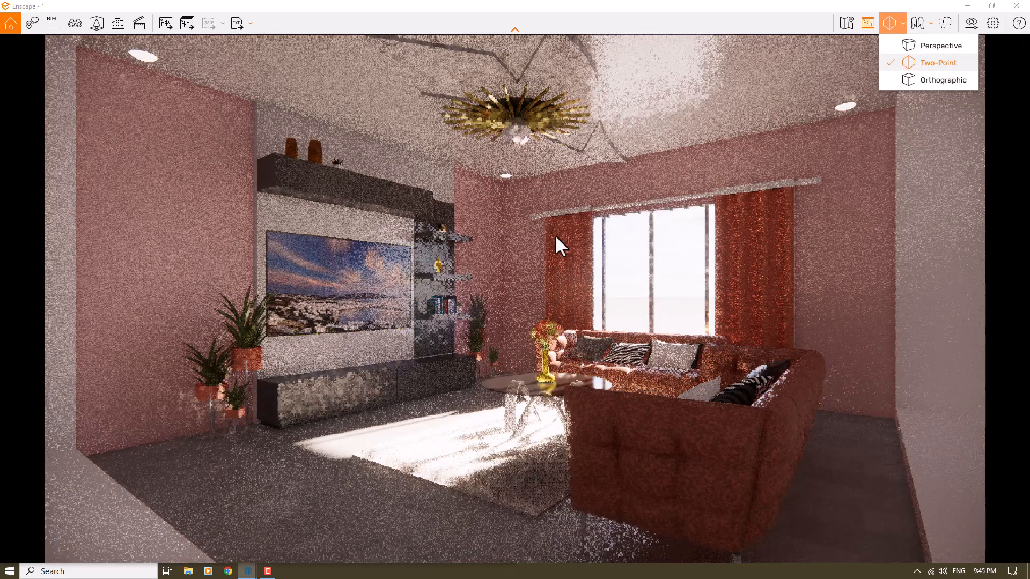
{"action": "left_click", "coordinate": [965, 24]}
{"action": "left_click_drag", "start_coordinate": [514, 83], "coordinate": [867, 49]}
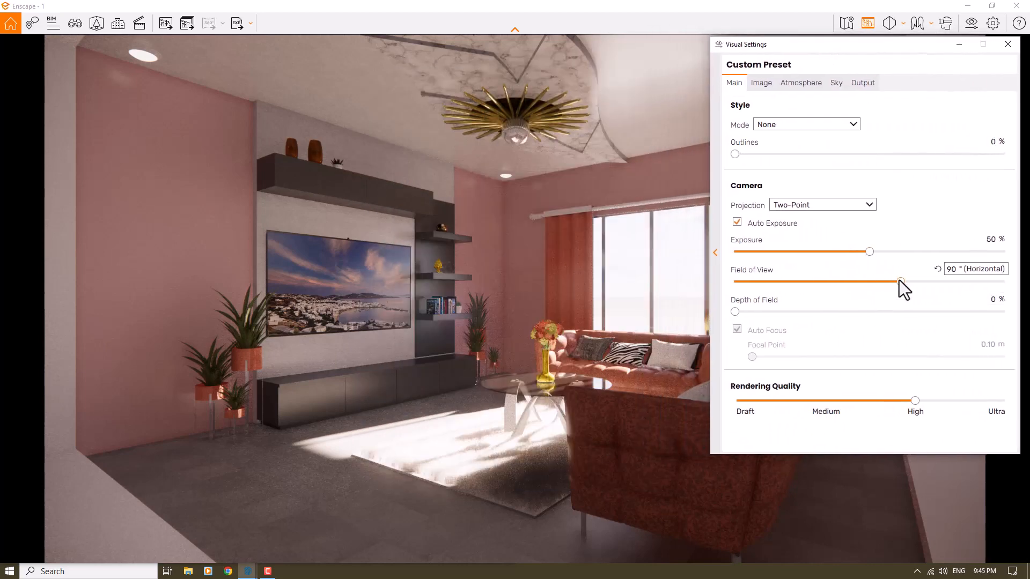
{"action": "left_click_drag", "start_coordinate": [899, 282], "coordinate": [859, 280]}
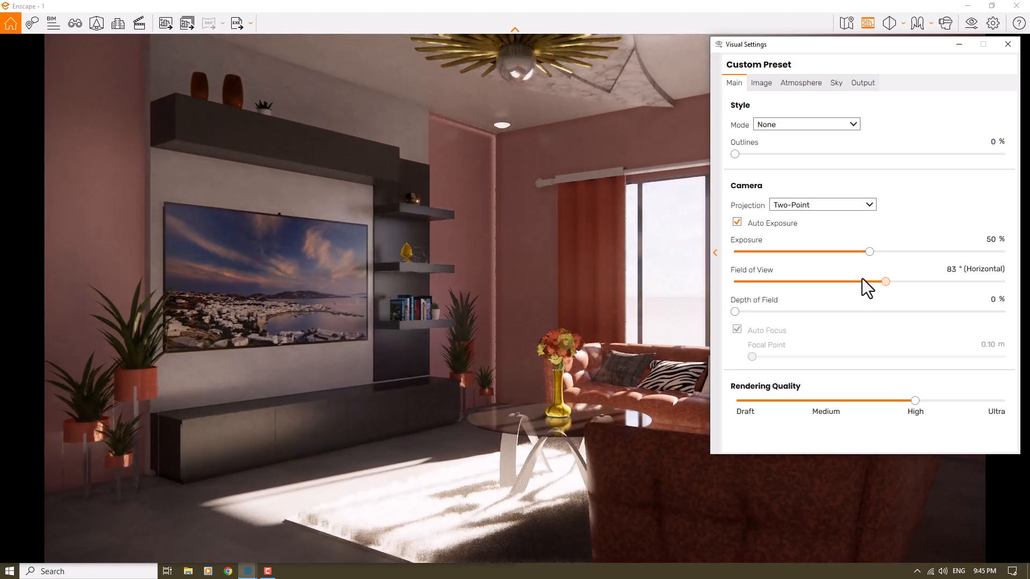
{"action": "double_click", "coordinate": [949, 270]}
{"action": "type", "text": "74"}
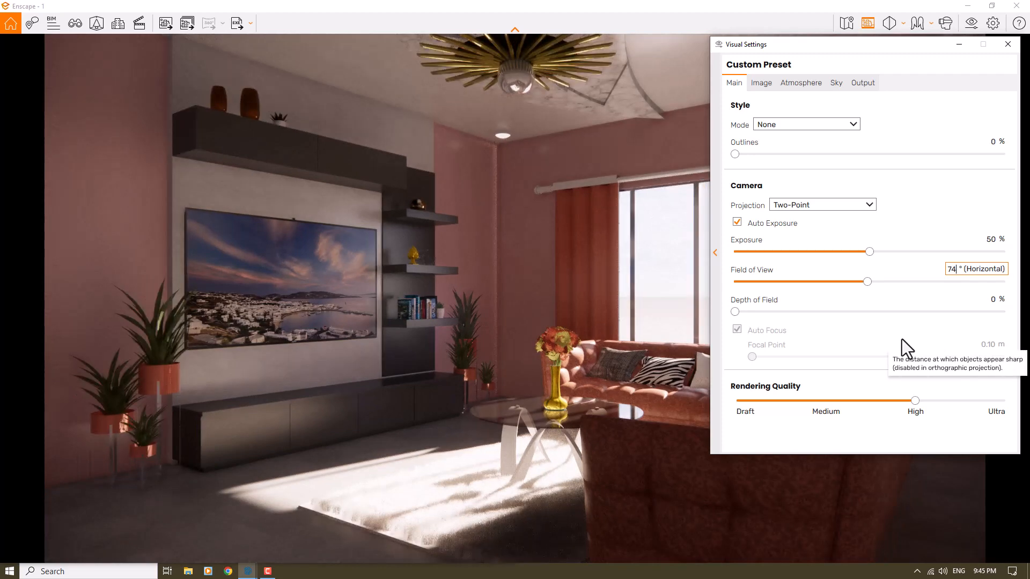
Step: Set the camera exposure to 57% in the visual settings
{"action": "left_click", "coordinate": [872, 252]}
{"action": "left_click_drag", "start_coordinate": [873, 252], "coordinate": [897, 251]}
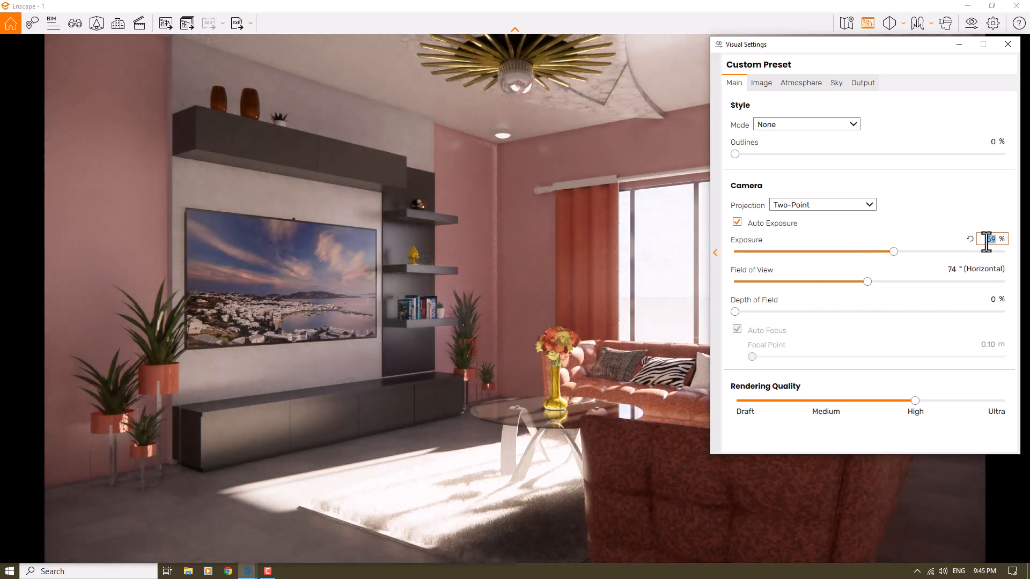
{"action": "type", "text": "57"}
{"action": "key", "text": "Return"}
{"action": "mouse_move", "coordinate": [754, 303]}
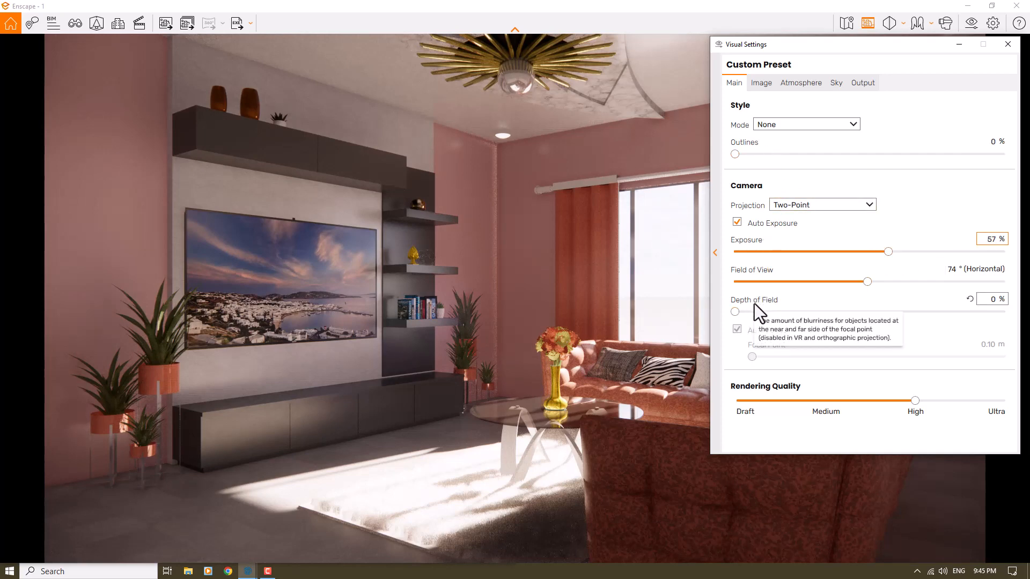
Step: Turn on auto contrast in the image corrections and set the saturation to 106%
{"action": "left_click", "coordinate": [768, 82]}
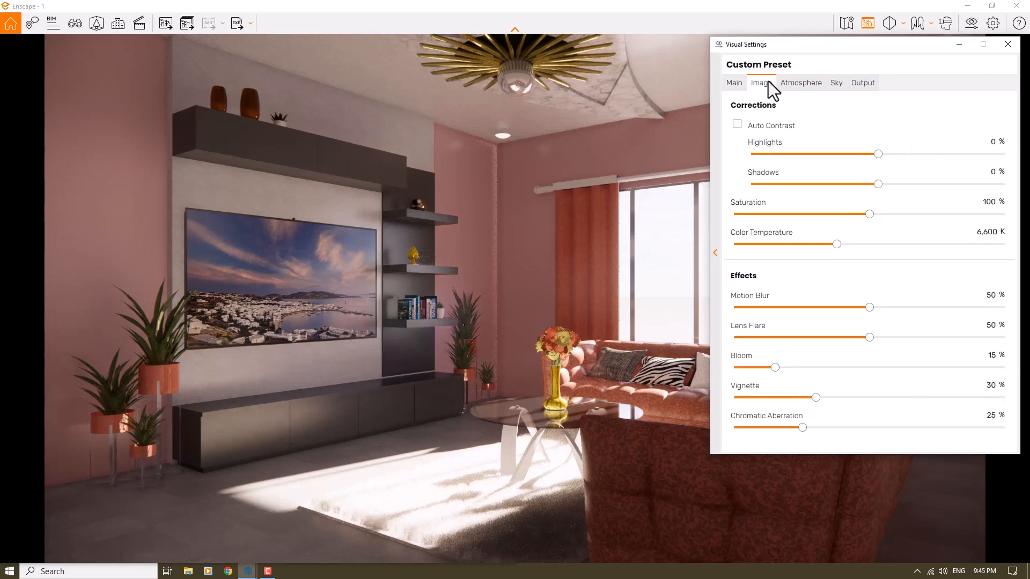
{"action": "left_click", "coordinate": [742, 126]}
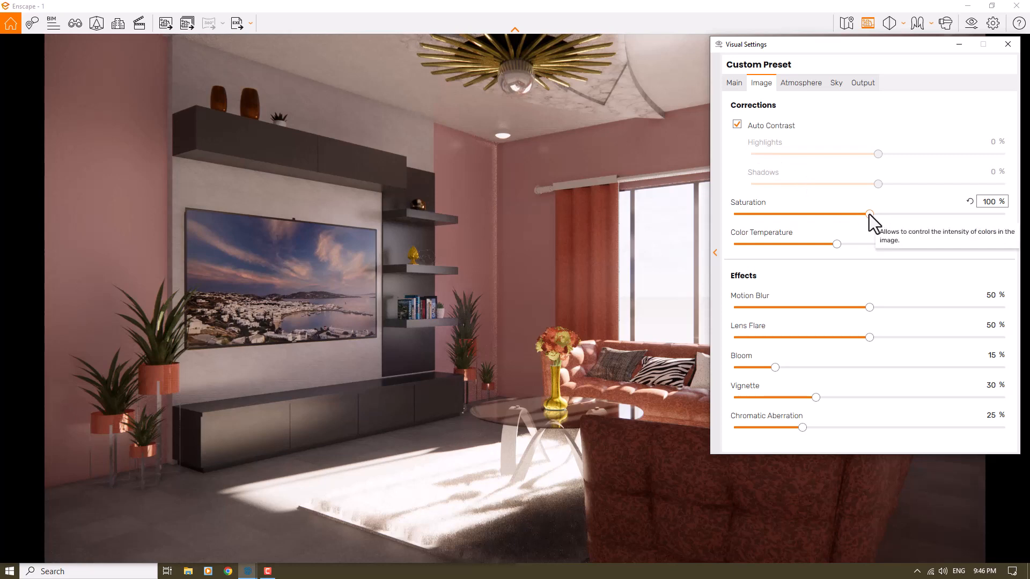
{"action": "left_click_drag", "start_coordinate": [869, 214], "coordinate": [875, 214]}
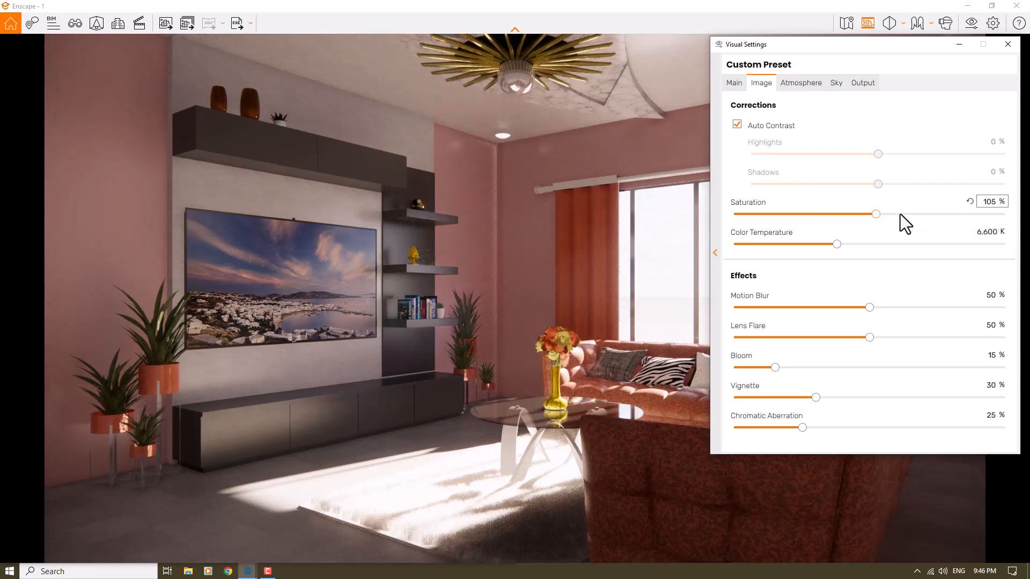
{"action": "double_click", "coordinate": [990, 202]}
{"action": "type", "text": "106"}
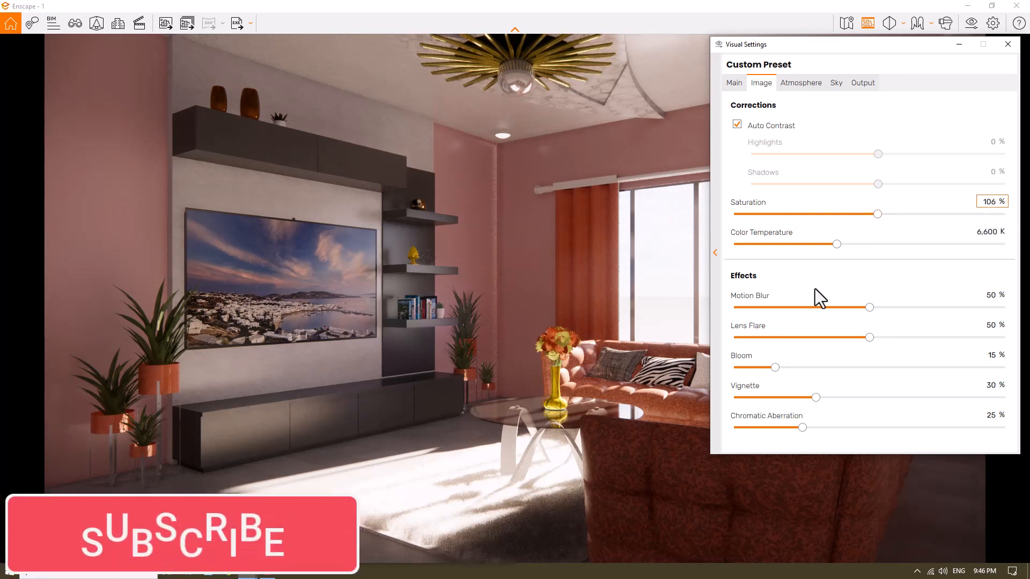
Step: Set the image saturation to 103% and the color temperature to 6,000 K
{"action": "double_click", "coordinate": [989, 202]}
{"action": "type", "text": "103"}
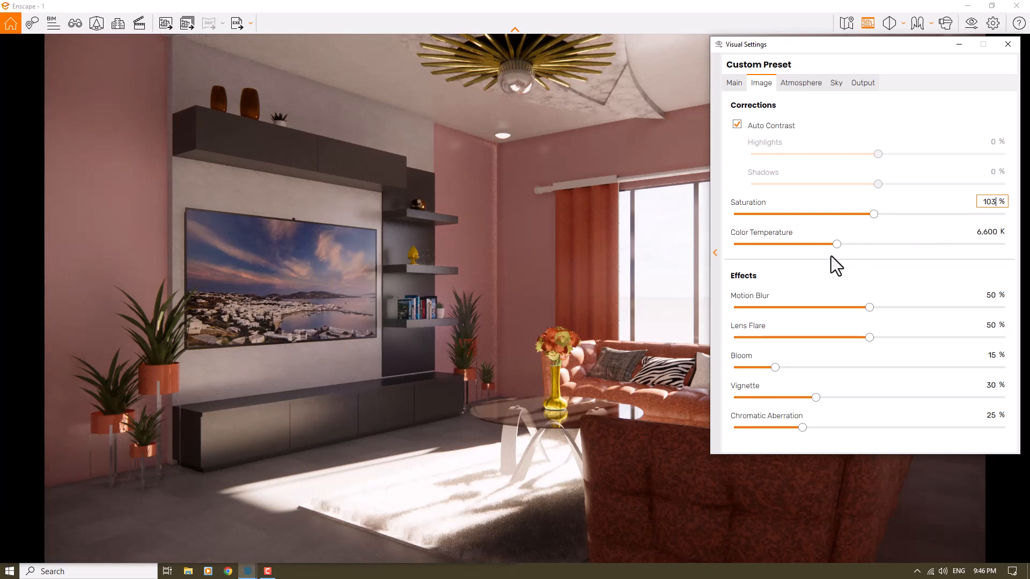
{"action": "left_click_drag", "start_coordinate": [836, 243], "coordinate": [758, 241]}
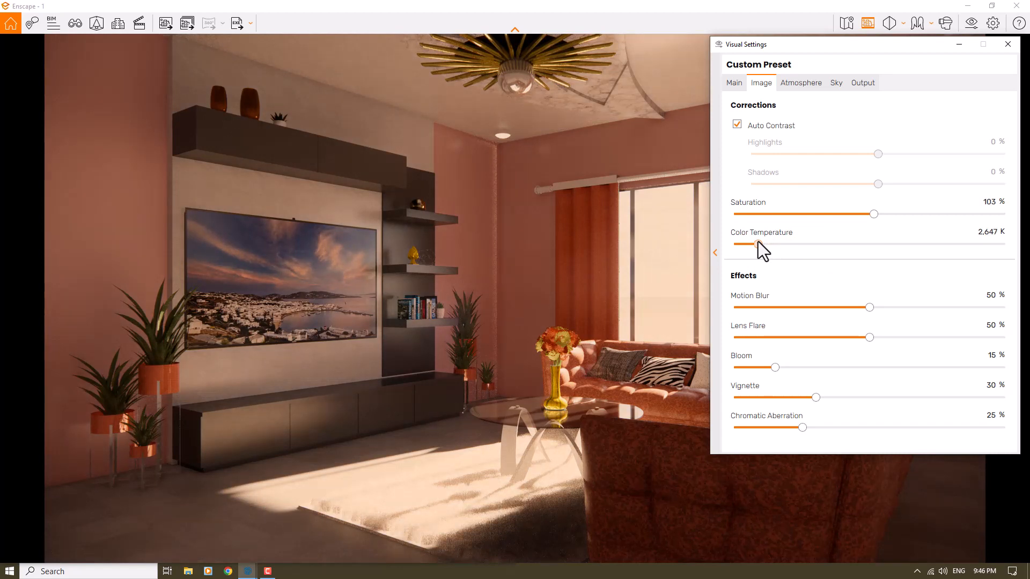
{"action": "left_click_drag", "start_coordinate": [757, 241], "coordinate": [863, 241]}
{"action": "left_click", "coordinate": [989, 232]}
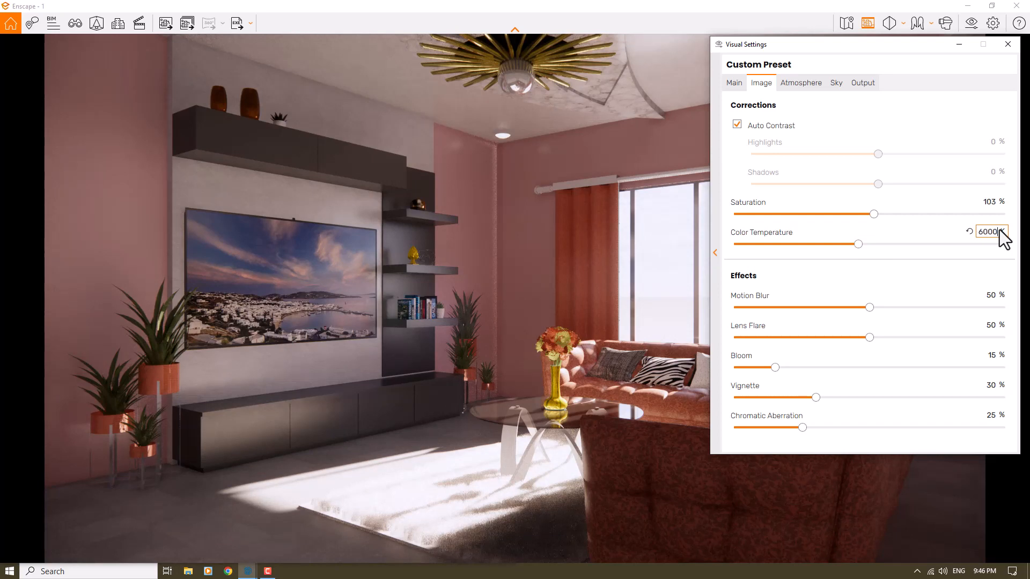
{"action": "key", "text": "Return"}
Step: Set the bloom effect to 34% and the lens flare to 44%
{"action": "left_click", "coordinate": [774, 369]}
{"action": "left_click_drag", "start_coordinate": [784, 367], "coordinate": [813, 367]}
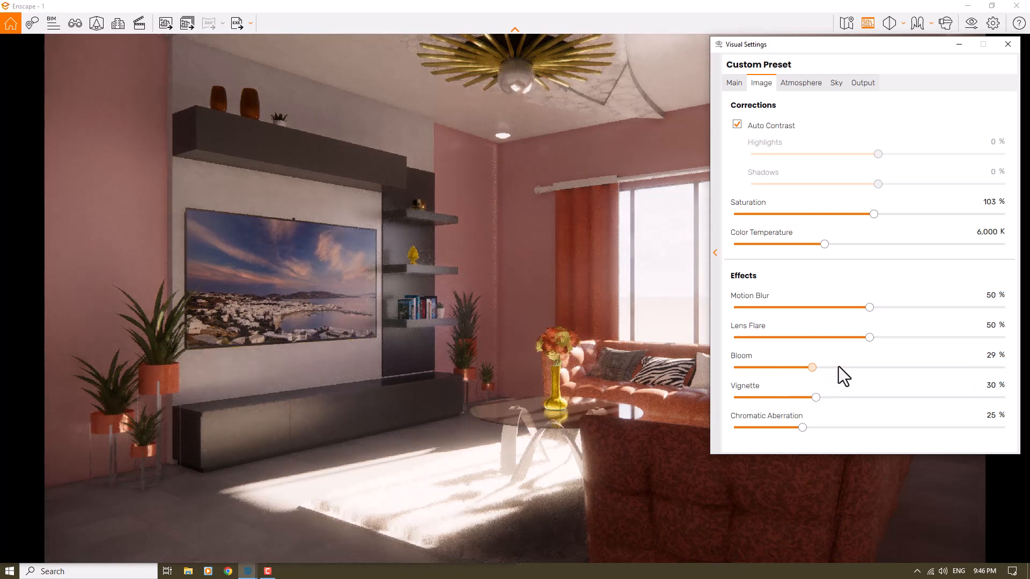
{"action": "left_click", "coordinate": [839, 367]}
{"action": "double_click", "coordinate": [990, 356]}
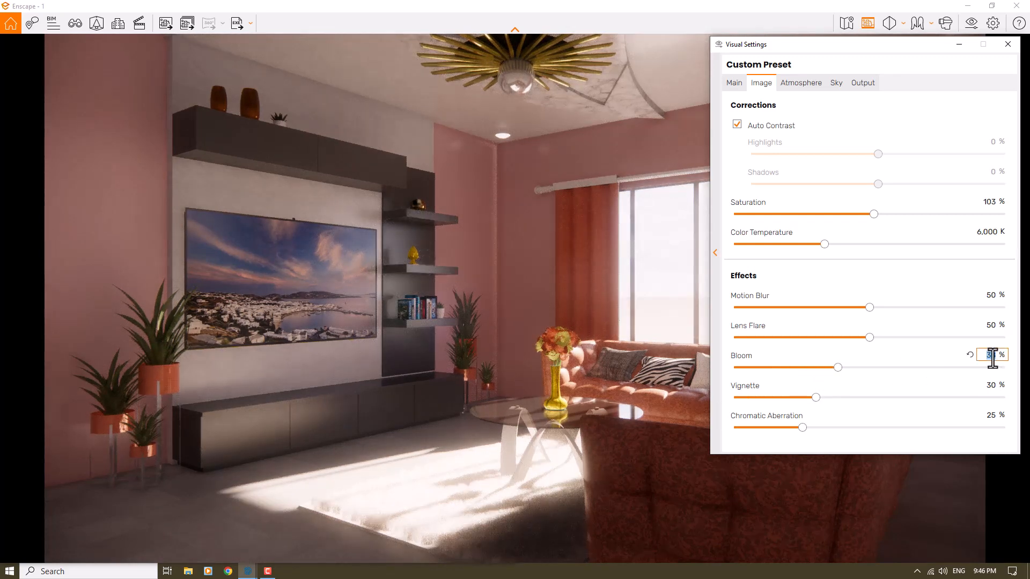
{"action": "type", "text": "34"}
{"action": "left_click", "coordinate": [871, 338]}
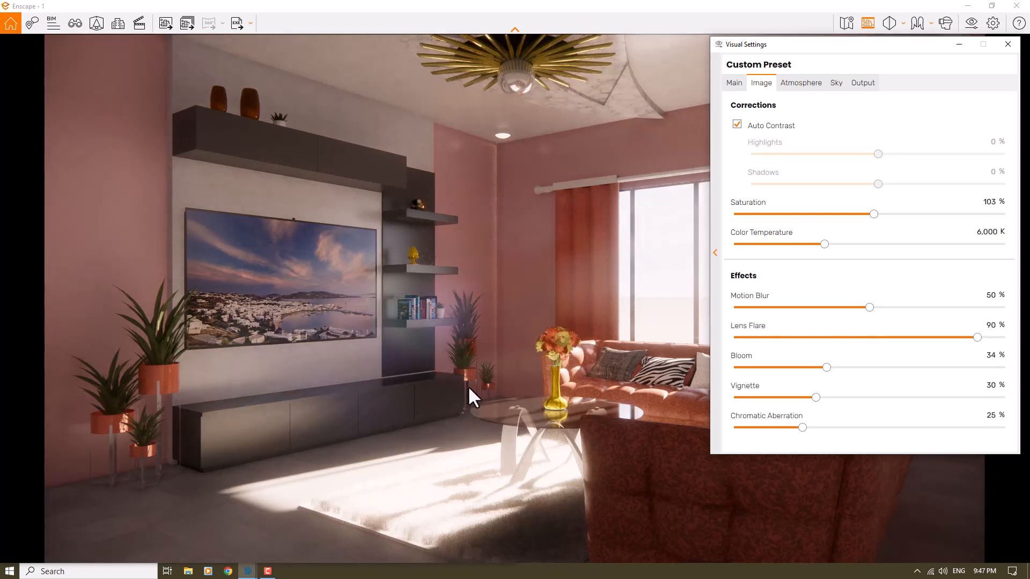
{"action": "left_click", "coordinate": [986, 325]}
{"action": "type", "text": "44"}
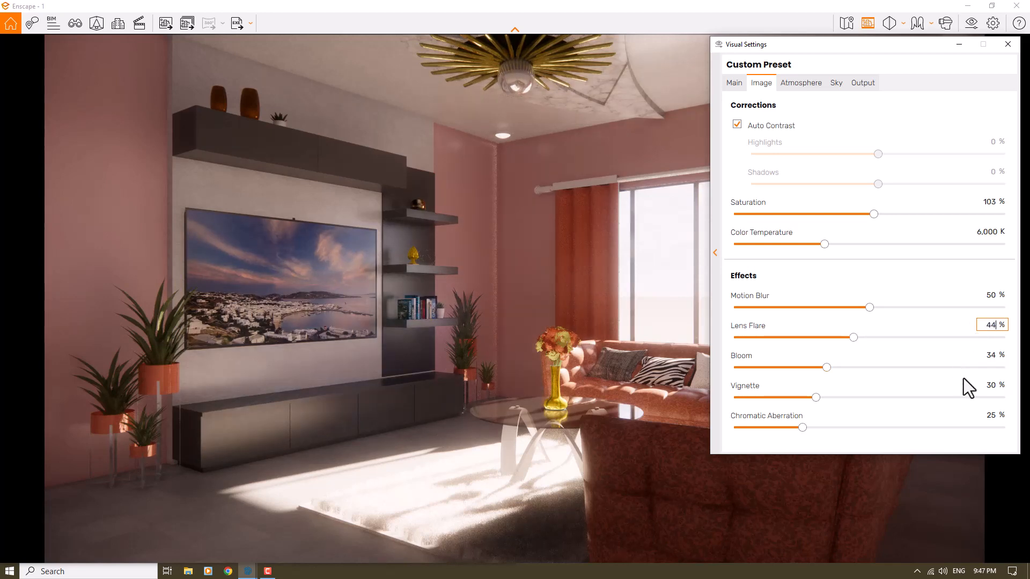
Step: Remove the vignette and chromatic aberration effects by setting both to 0%
{"action": "left_click", "coordinate": [992, 385]}
{"action": "type", "text": "0"}
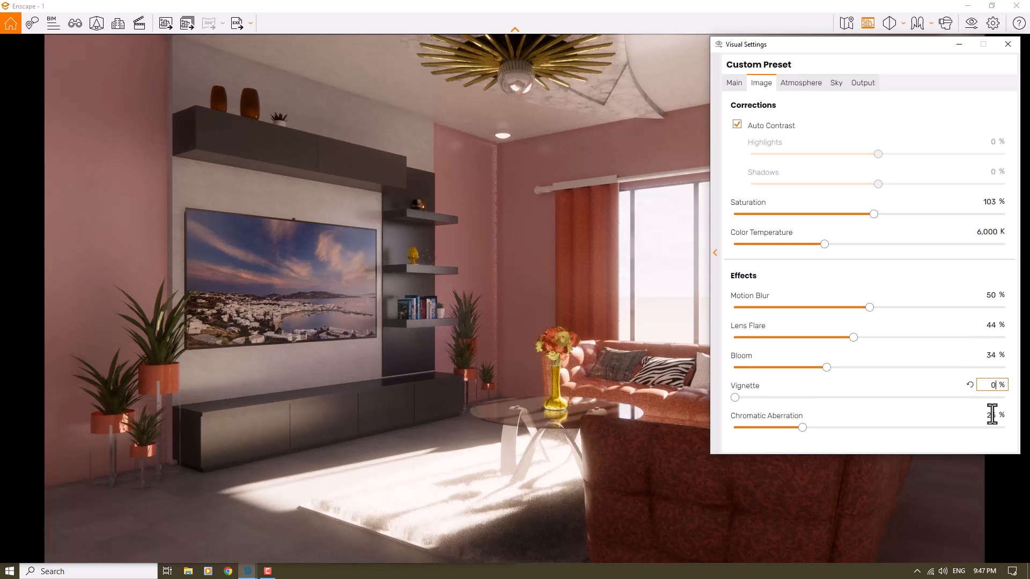
{"action": "left_click", "coordinate": [990, 417]}
{"action": "type", "text": "0"}
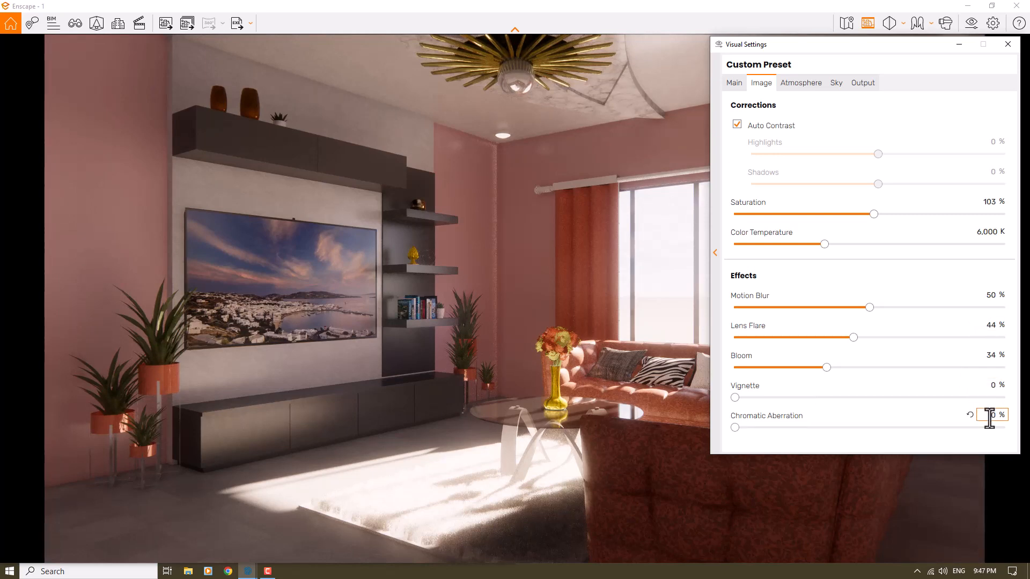
Step: Set the atmosphere's fog intensity to 0%, and restore the sun brightness to 80% after trying 0%
{"action": "left_click", "coordinate": [804, 84]}
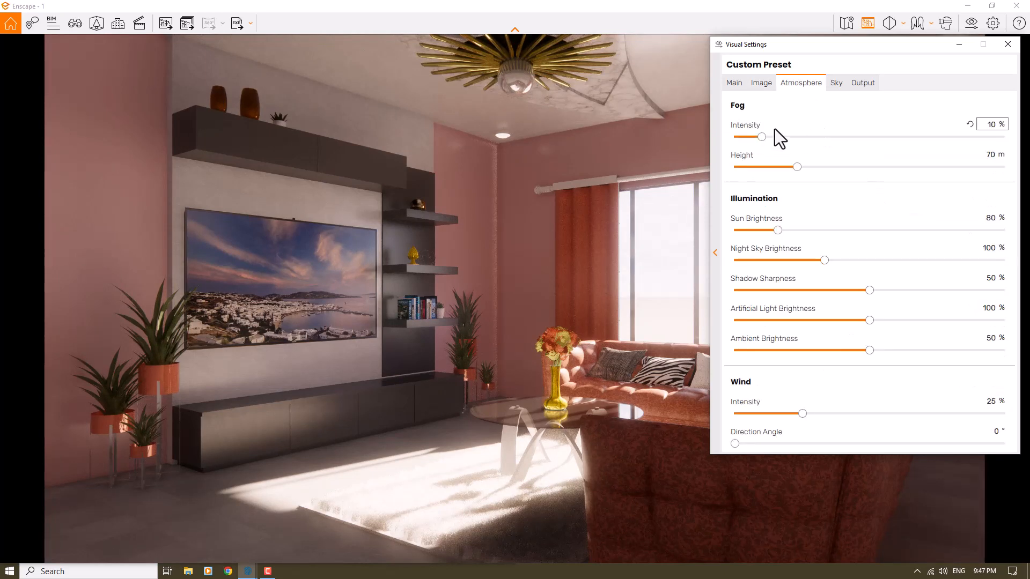
{"action": "left_click_drag", "start_coordinate": [762, 136], "coordinate": [711, 136]}
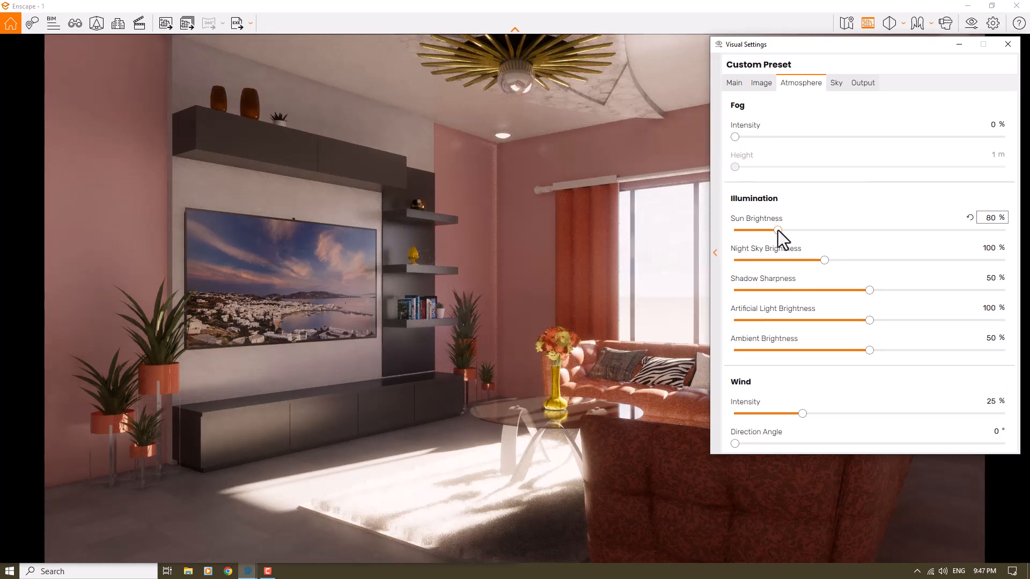
{"action": "left_click_drag", "start_coordinate": [778, 230], "coordinate": [746, 231]}
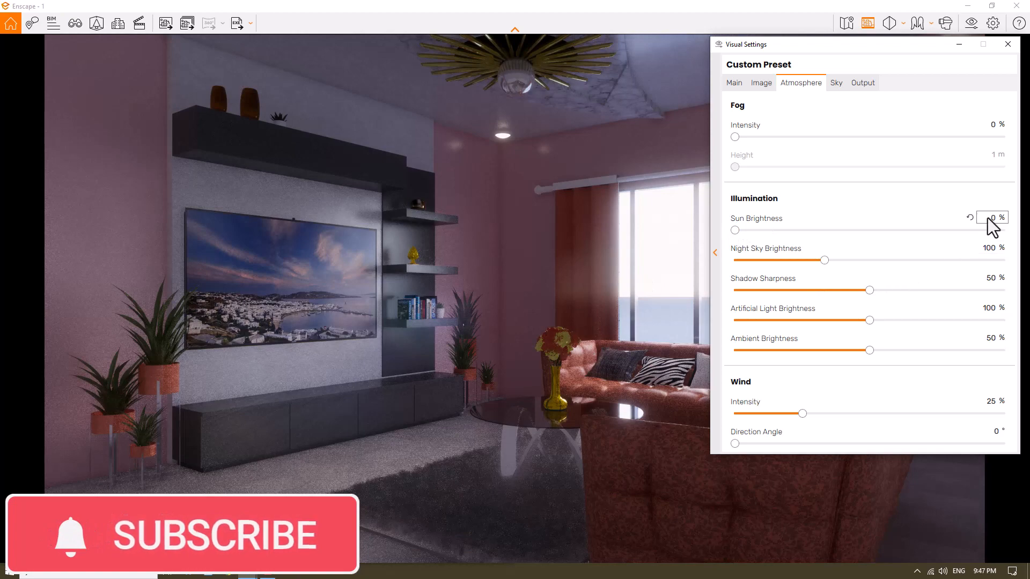
{"action": "left_click", "coordinate": [969, 219]}
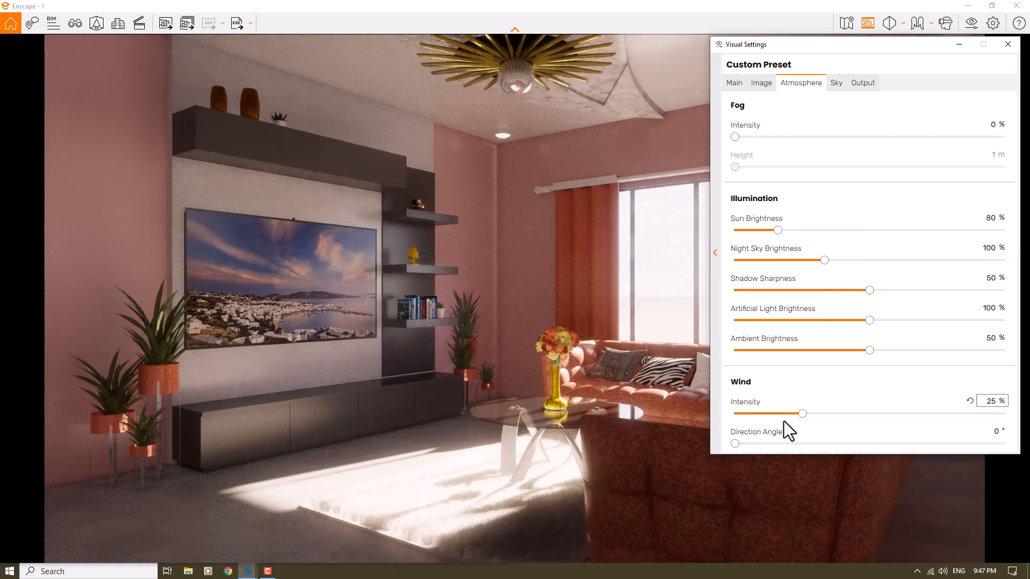
Step: Set the shadow sharpness to 88% and lower the wind intensity in the atmosphere settings
{"action": "left_click", "coordinate": [874, 291]}
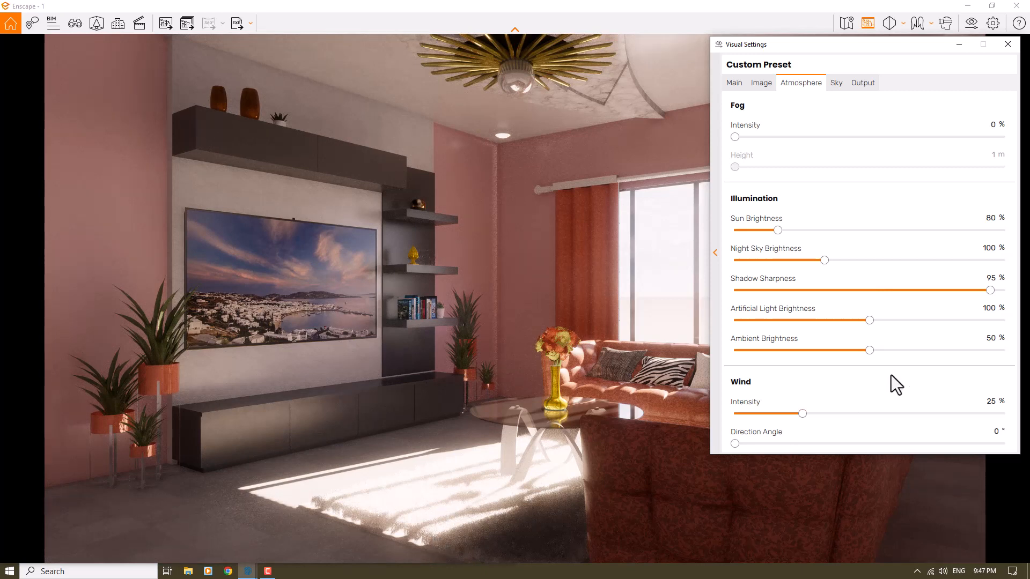
{"action": "left_click", "coordinate": [992, 277]}
{"action": "type", "text": "88"}
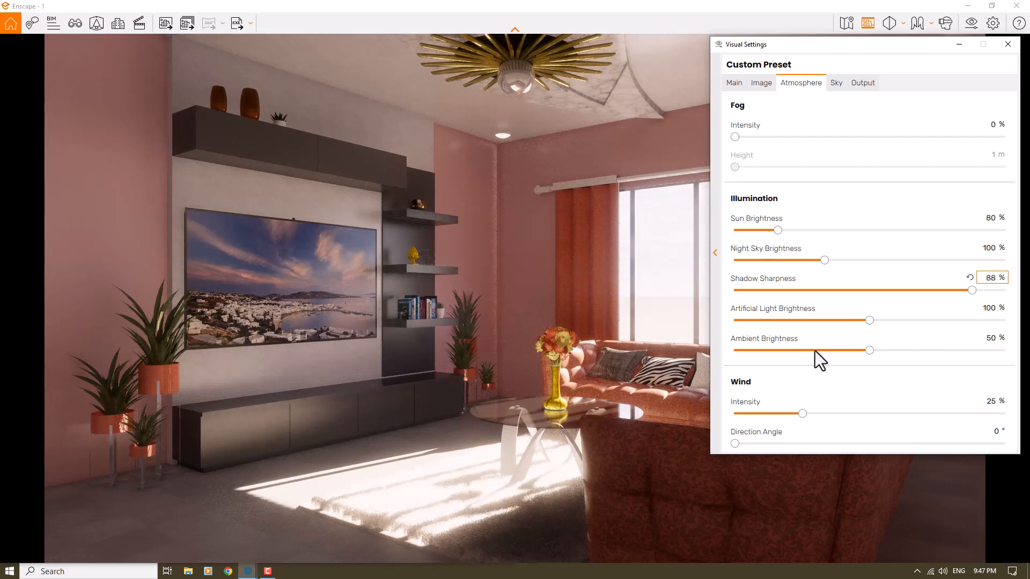
{"action": "left_click_drag", "start_coordinate": [767, 413], "coordinate": [745, 414]}
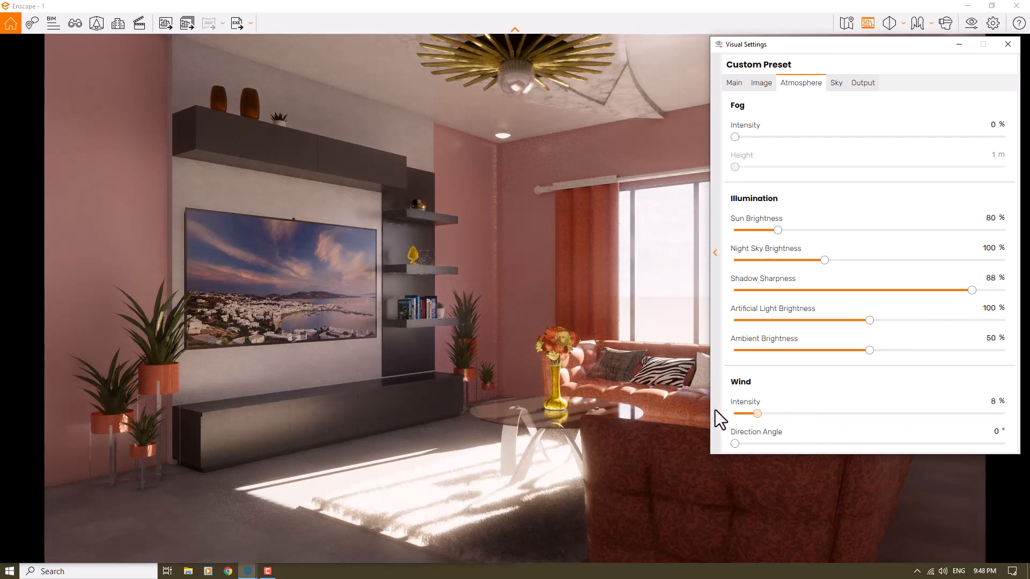
Step: Change the sky's horizon source to White Cubes
{"action": "left_click", "coordinate": [838, 85]}
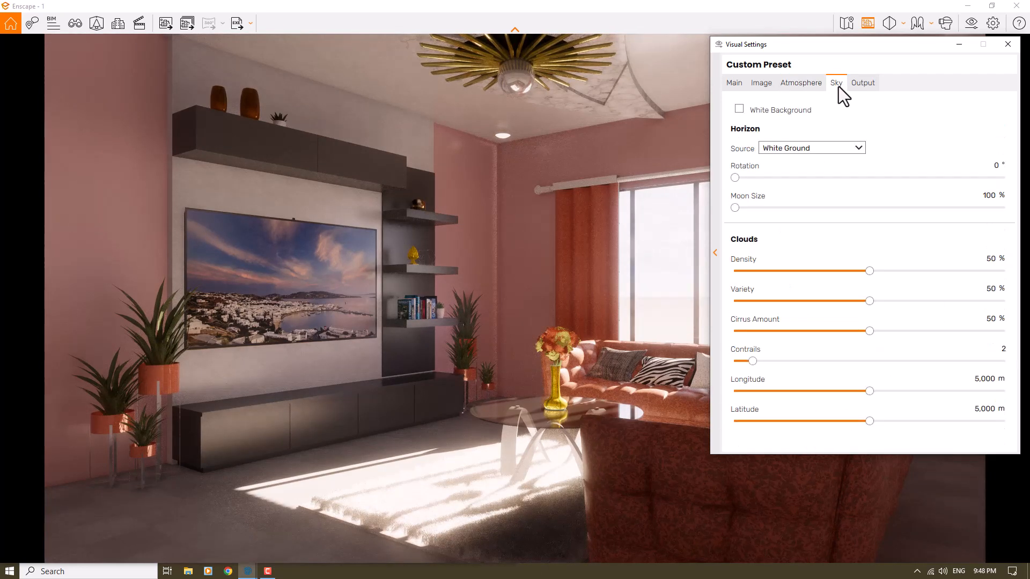
{"action": "left_click", "coordinate": [797, 152]}
{"action": "left_click", "coordinate": [788, 266]}
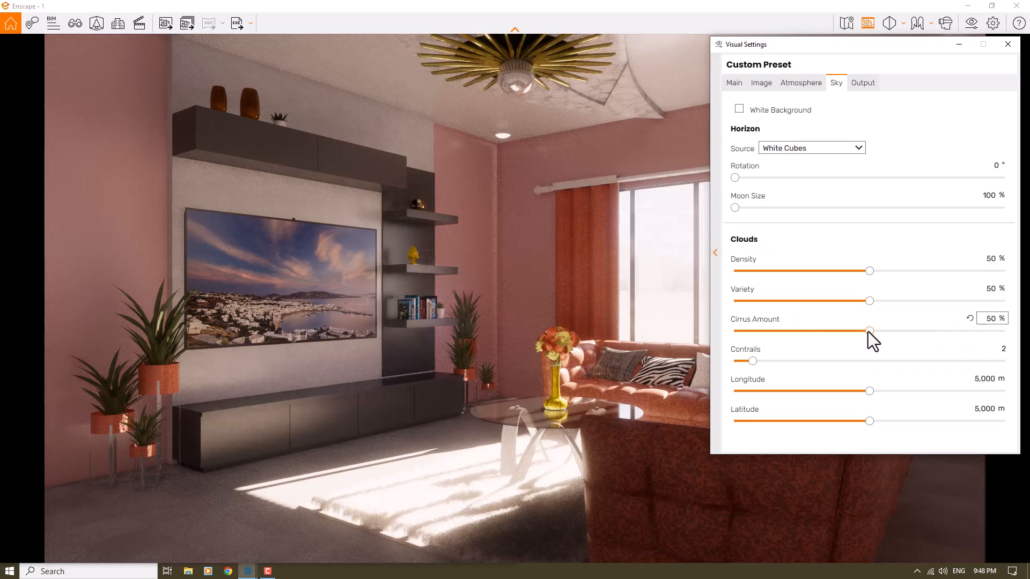
Step: Clear the clouds by setting their cirrus amount, variety and density to 0%
{"action": "left_click_drag", "start_coordinate": [869, 331], "coordinate": [860, 331]}
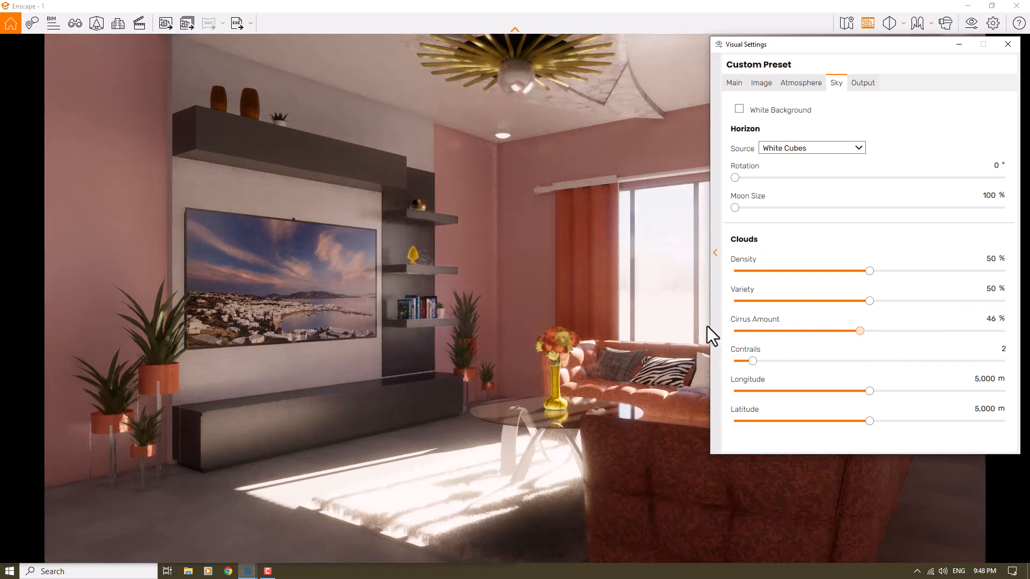
{"action": "left_click_drag", "start_coordinate": [478, 392], "coordinate": [483, 392]}
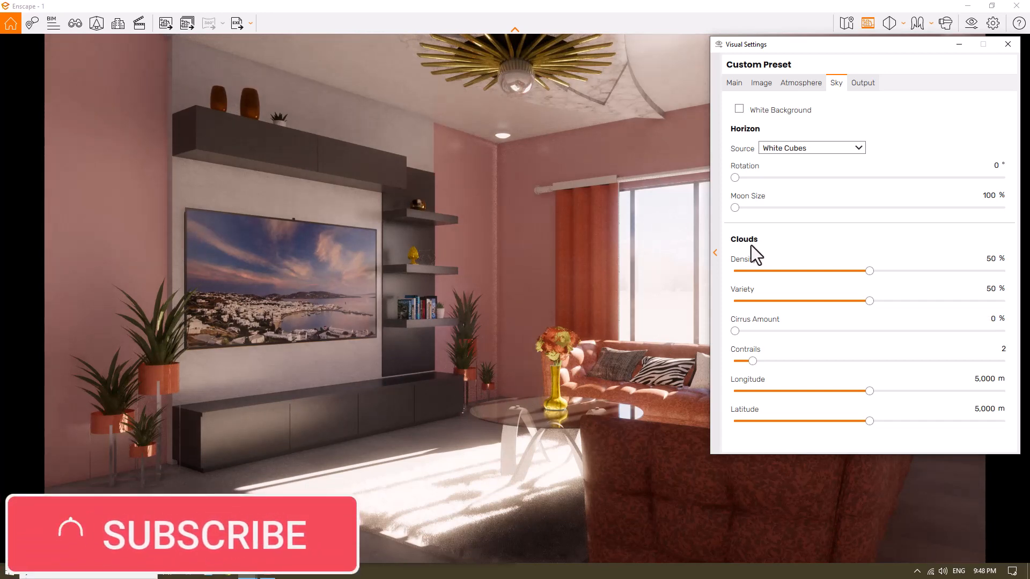
{"action": "left_click_drag", "start_coordinate": [869, 301], "coordinate": [734, 291]}
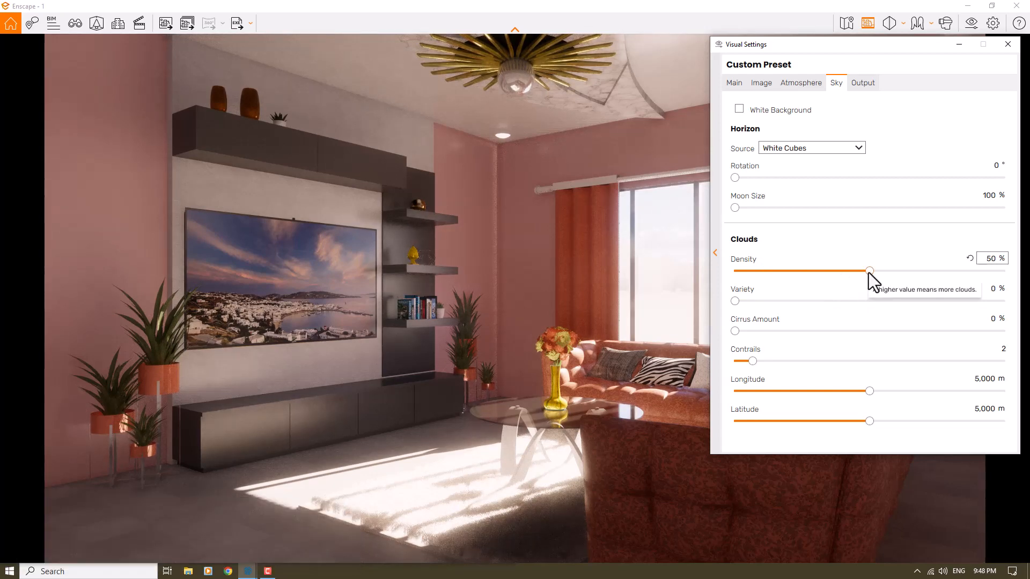
{"action": "left_click_drag", "start_coordinate": [869, 274], "coordinate": [642, 273]}
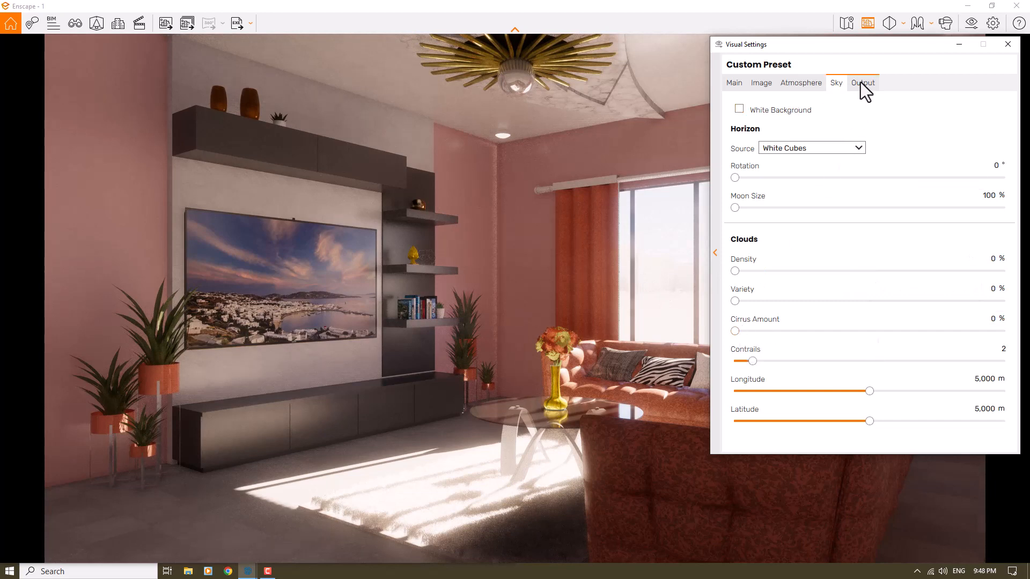
Step: Set the camera's depth of field to 16% with auto focus off and the focal point at 4.10 m
{"action": "left_click", "coordinate": [738, 83]}
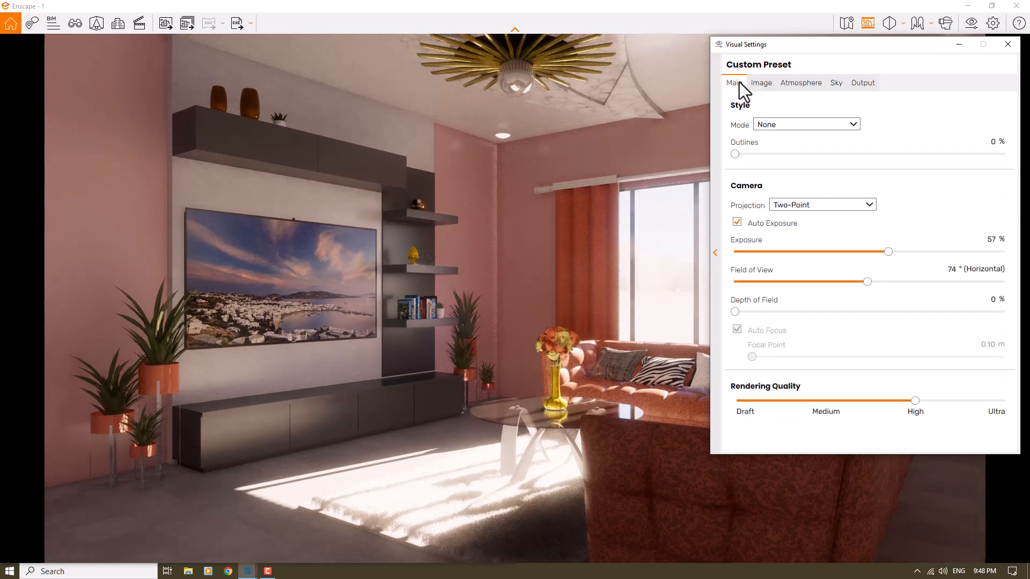
{"action": "left_click_drag", "start_coordinate": [738, 311], "coordinate": [793, 312]}
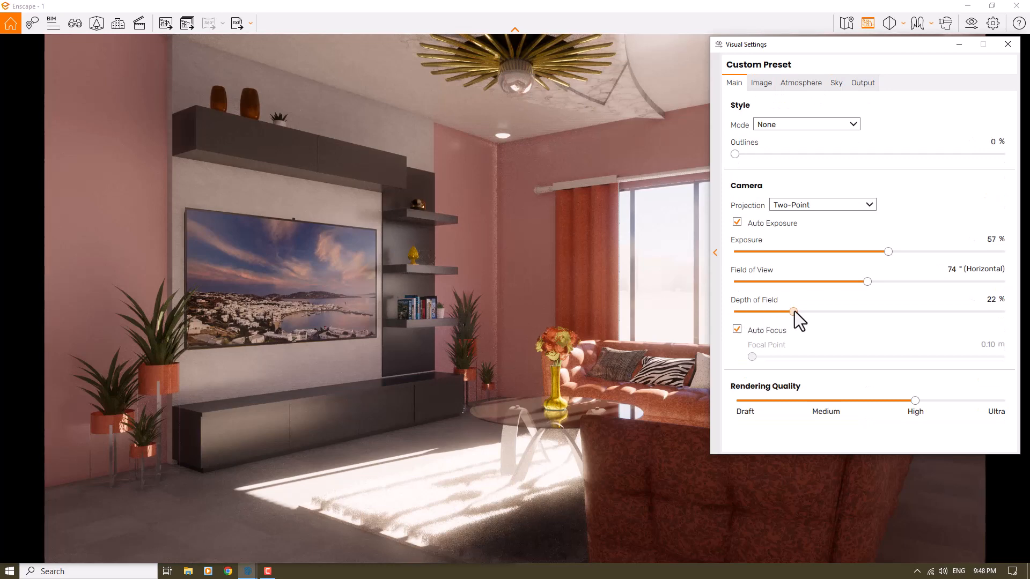
{"action": "left_click", "coordinate": [738, 329]}
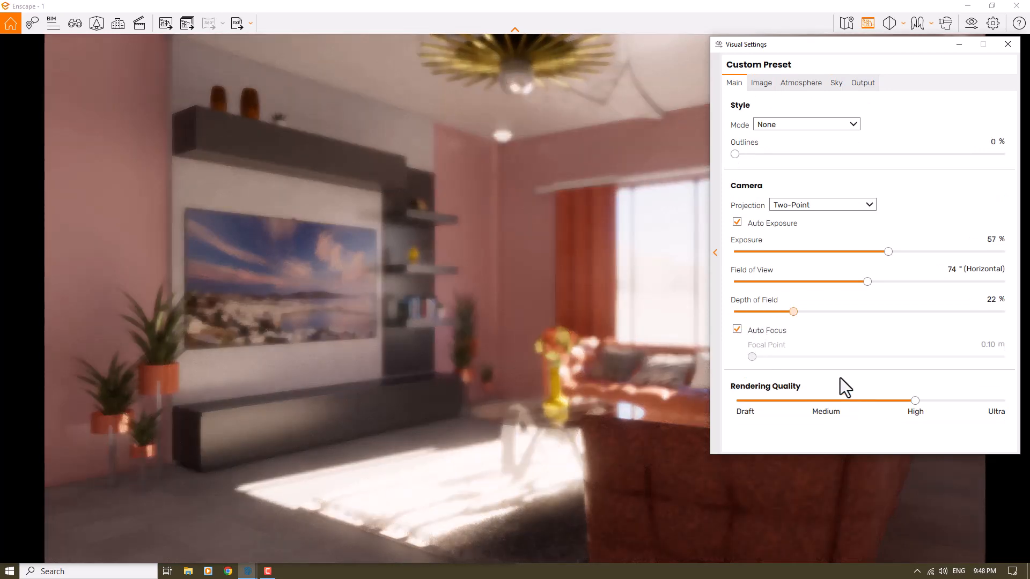
{"action": "left_click_drag", "start_coordinate": [853, 358], "coordinate": [888, 359]}
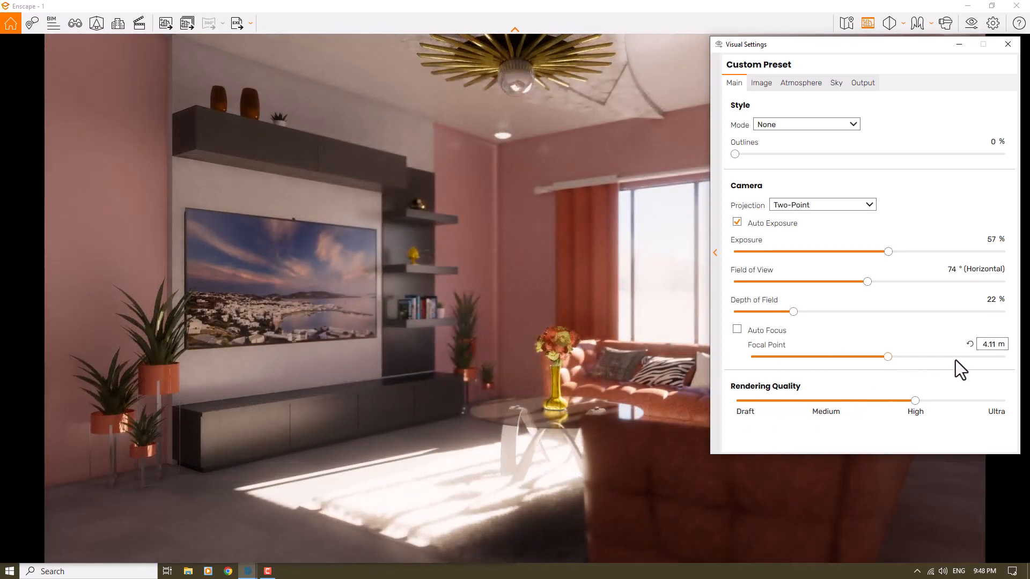
{"action": "type", "text": "4.10"}
{"action": "left_click", "coordinate": [987, 300]}
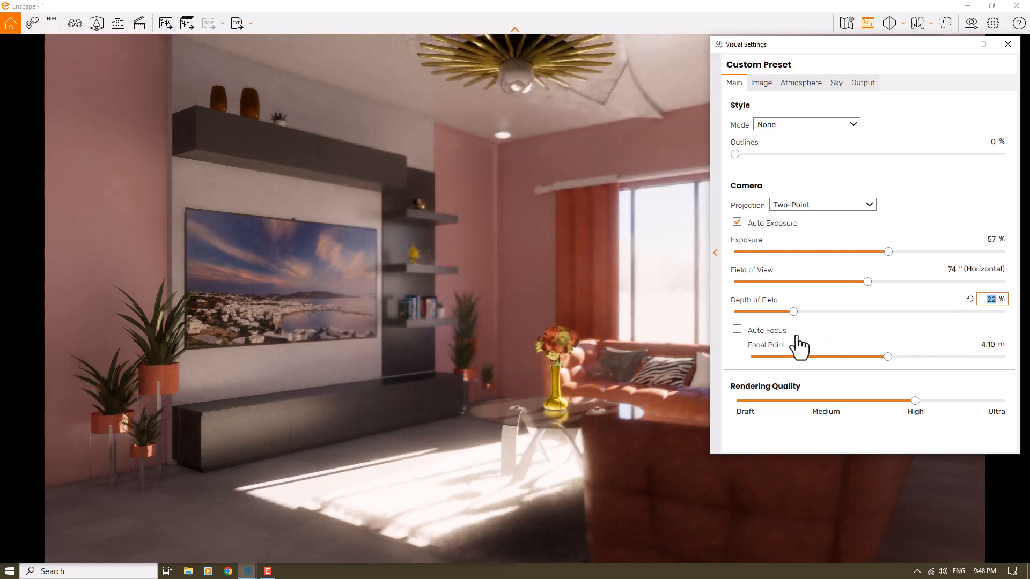
{"action": "type", "text": "16"}
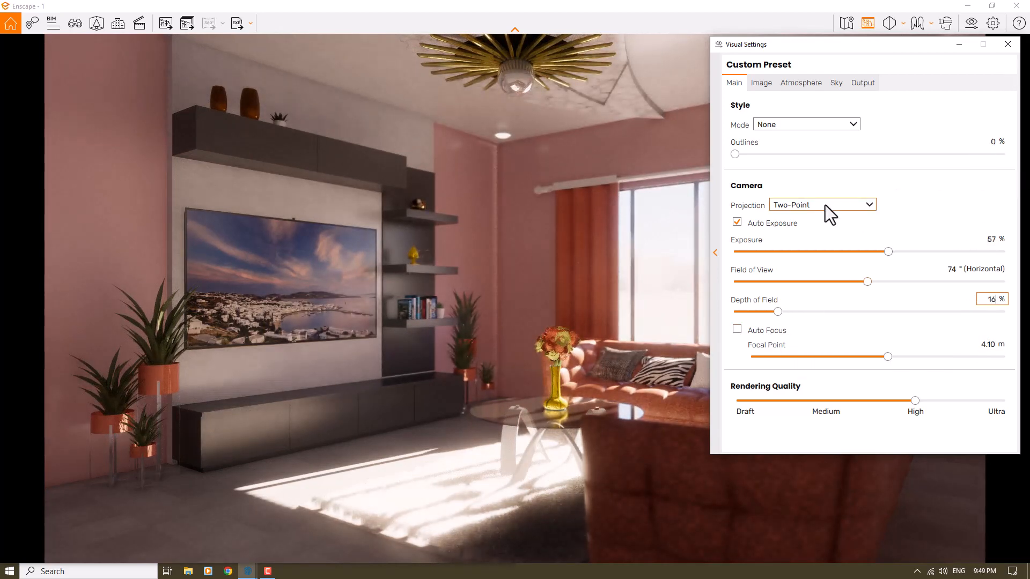
Step: Set the camera exposure to 61% and the rendering quality to Ultra, and close the visual settings
{"action": "left_click", "coordinate": [988, 240]}
{"action": "type", "text": "61"}
{"action": "key", "text": "Return"}
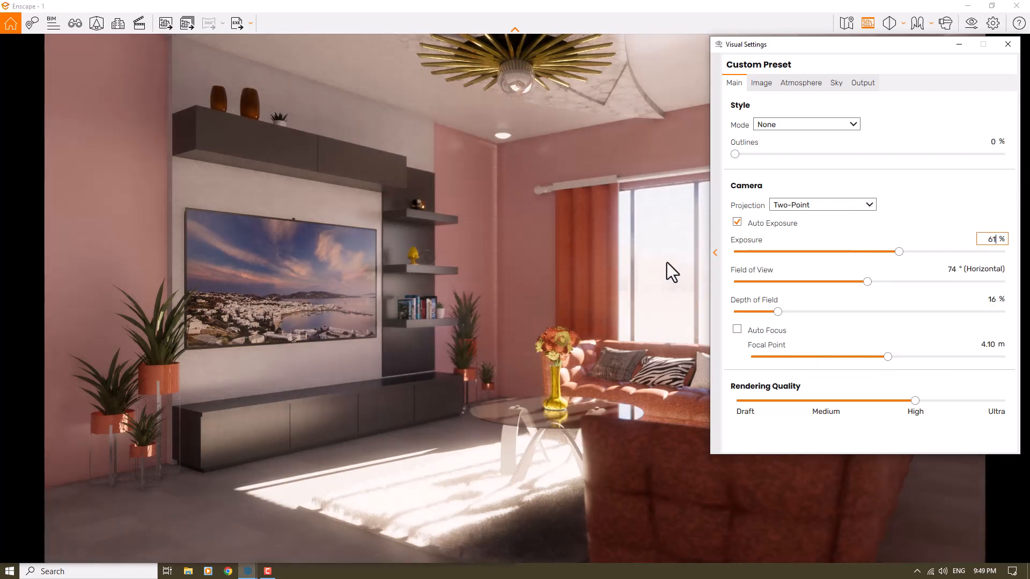
{"action": "left_click_drag", "start_coordinate": [916, 401], "coordinate": [1013, 403]}
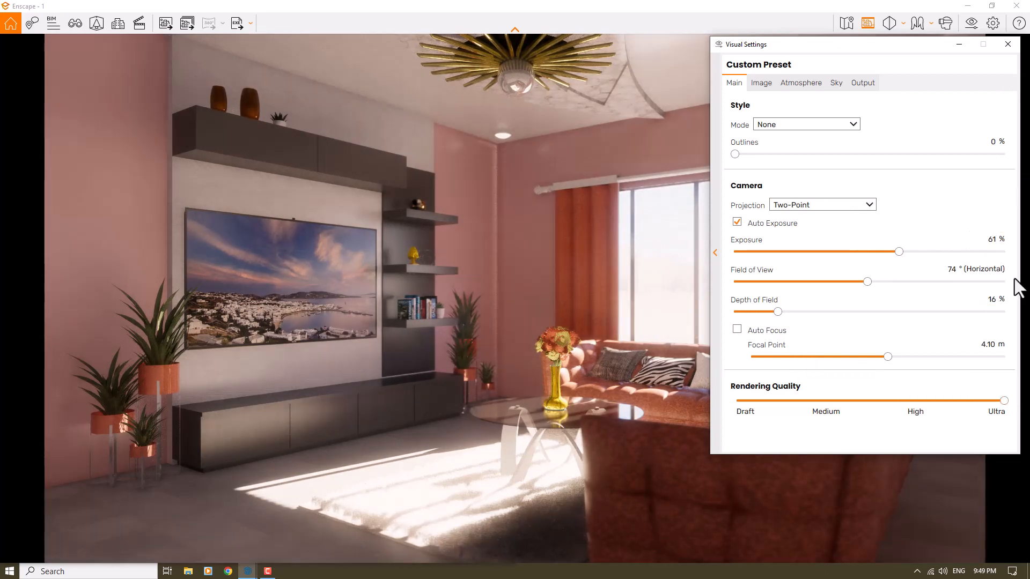
{"action": "left_click", "coordinate": [1007, 45]}
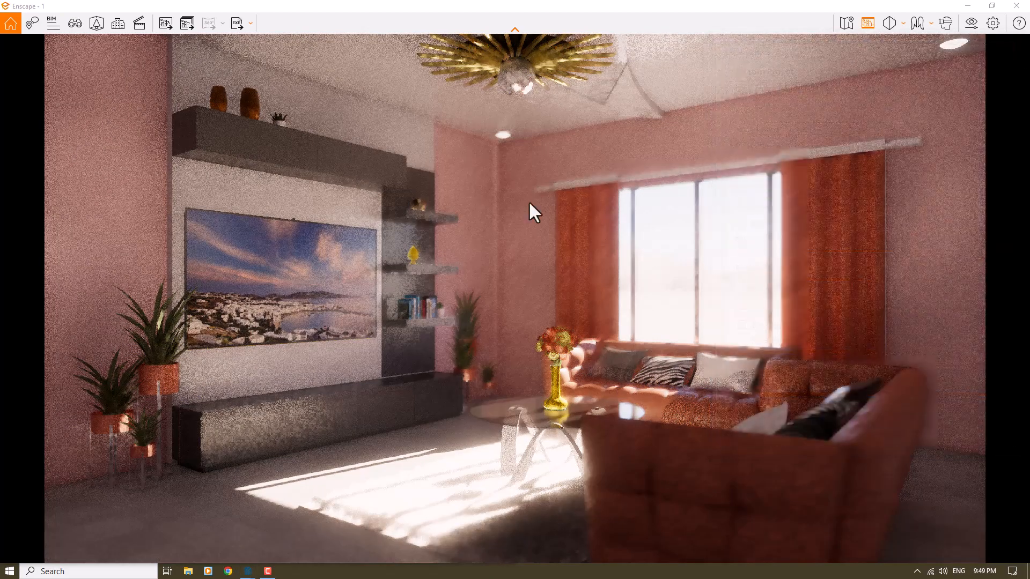
Step: Capture a screenshot of the render and prepare to save it on the Desktop as a JPEG image
{"action": "left_click", "coordinate": [446, 220]}
{"action": "key", "text": "shift+F11"}
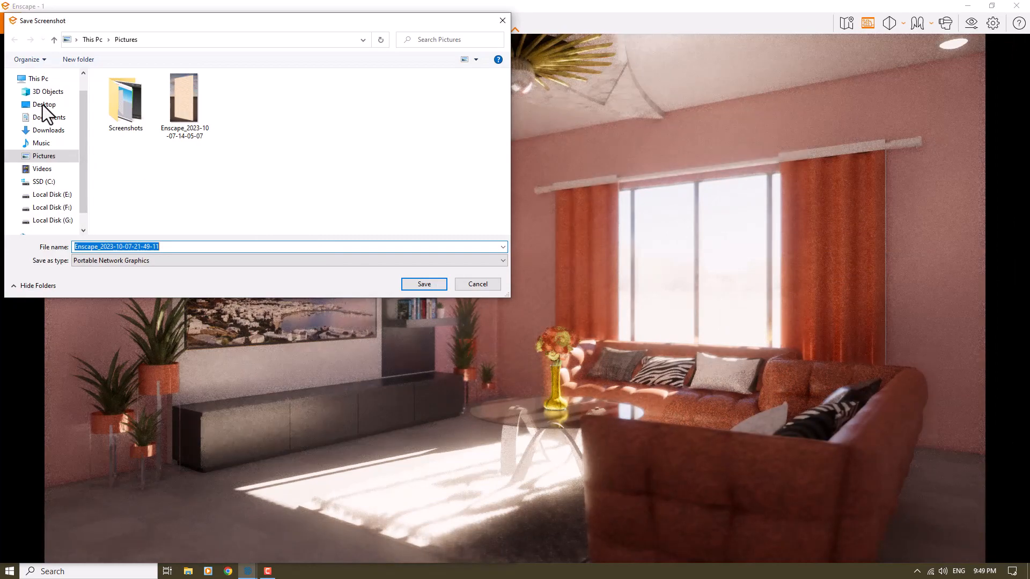
{"action": "left_click", "coordinate": [42, 104]}
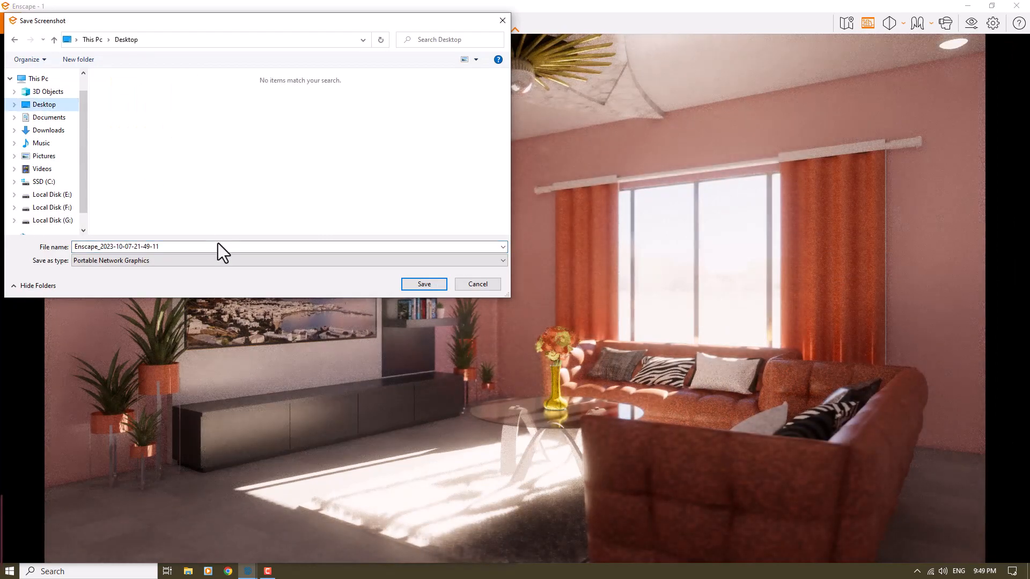
{"action": "left_click", "coordinate": [205, 265]}
{"action": "left_click", "coordinate": [182, 279]}
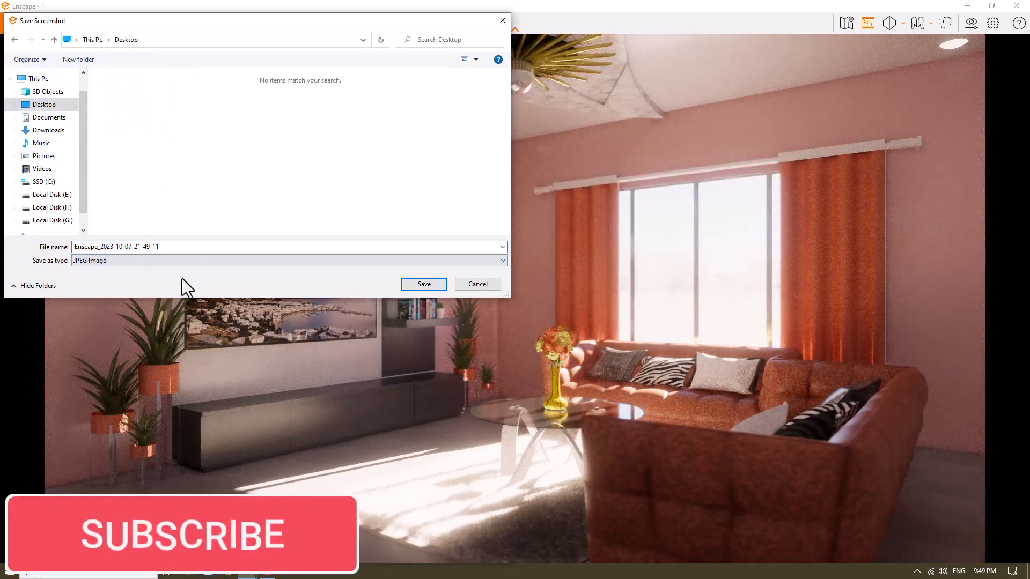
{"action": "double_click", "coordinate": [81, 247]}
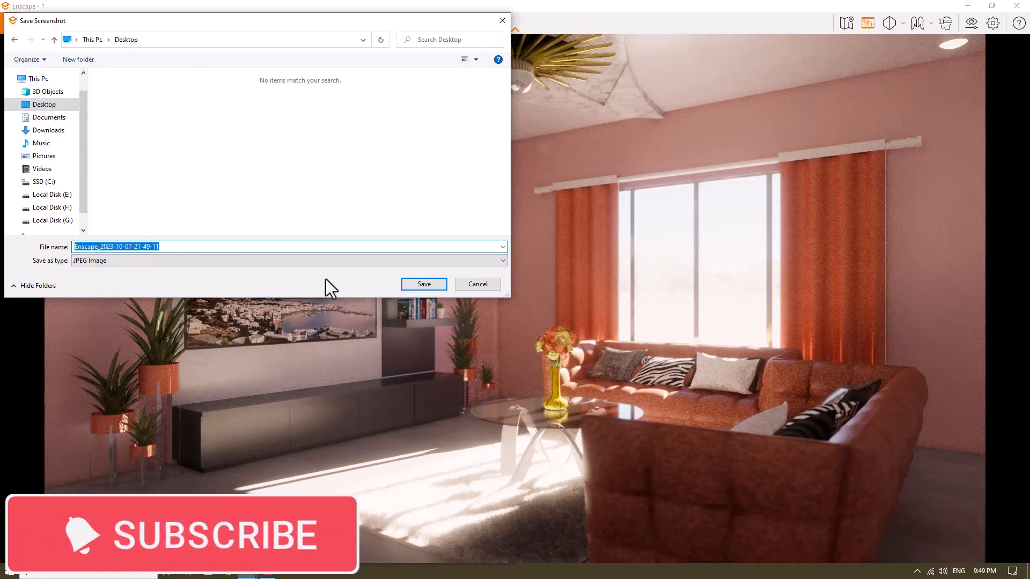